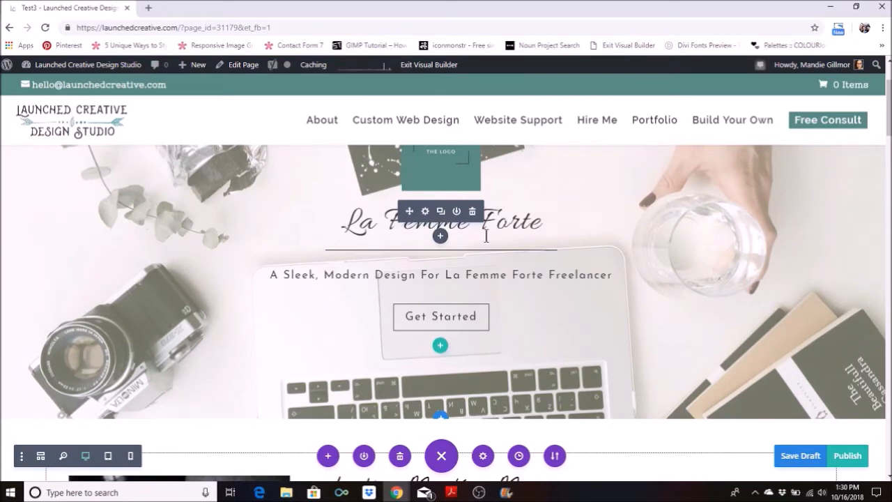
Replace the hero heading text "La Femme Forte" with "A Fake Business" in its text module.
click(426, 214)
scroll(226, 313, down, 1)
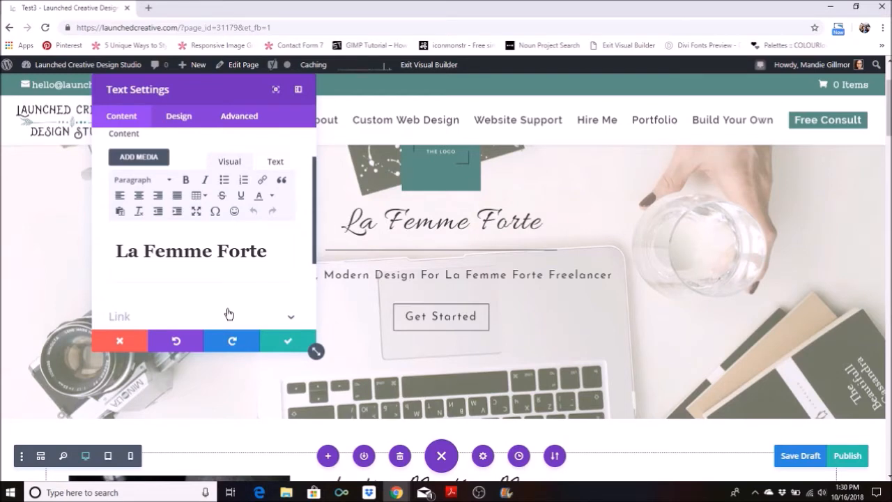
drag(268, 256, 91, 252)
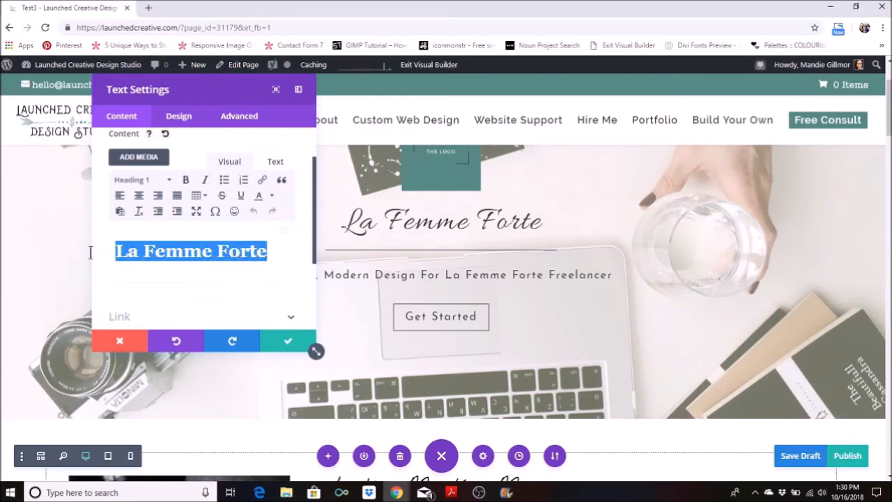
text(A Fake Business)
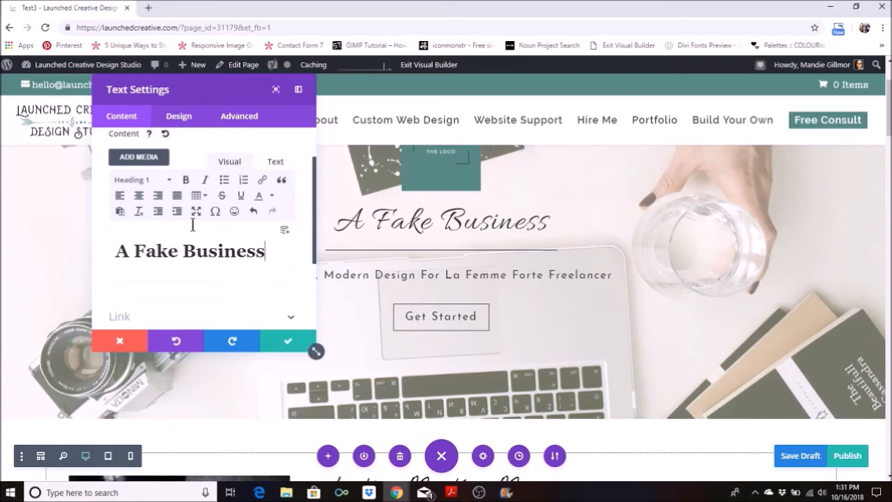
click(206, 249)
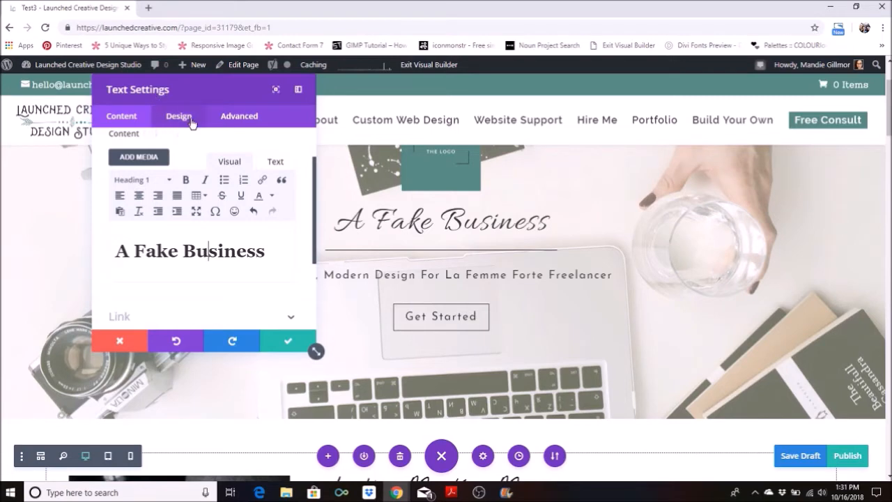
Open the module's heading text design options, look through heading levels H2 to H4, and return to H1.
click(192, 124)
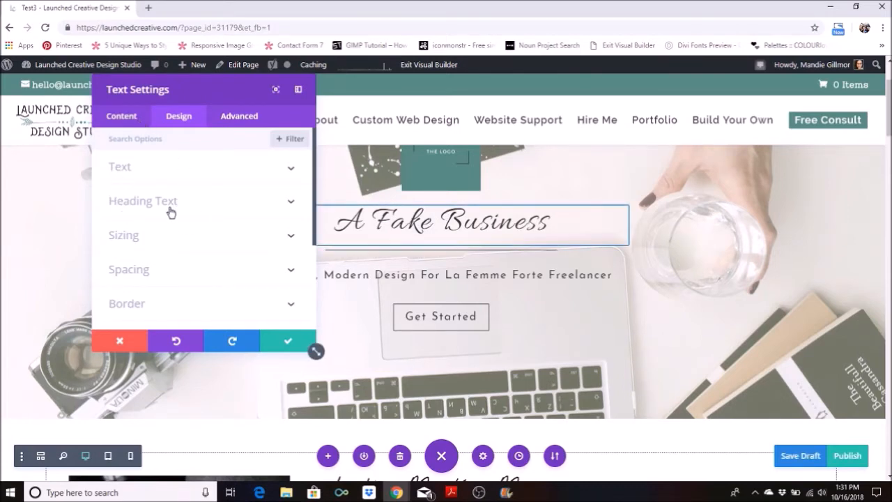
click(290, 204)
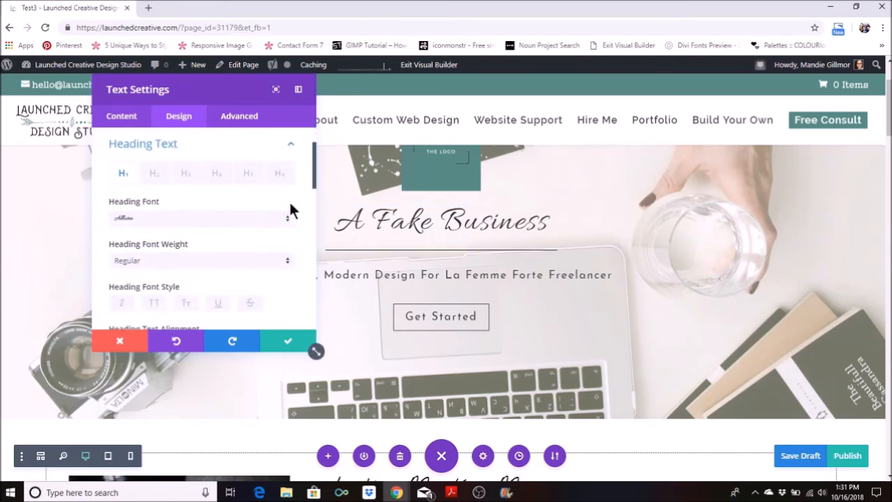
click(158, 180)
click(120, 178)
click(153, 179)
click(194, 178)
click(217, 176)
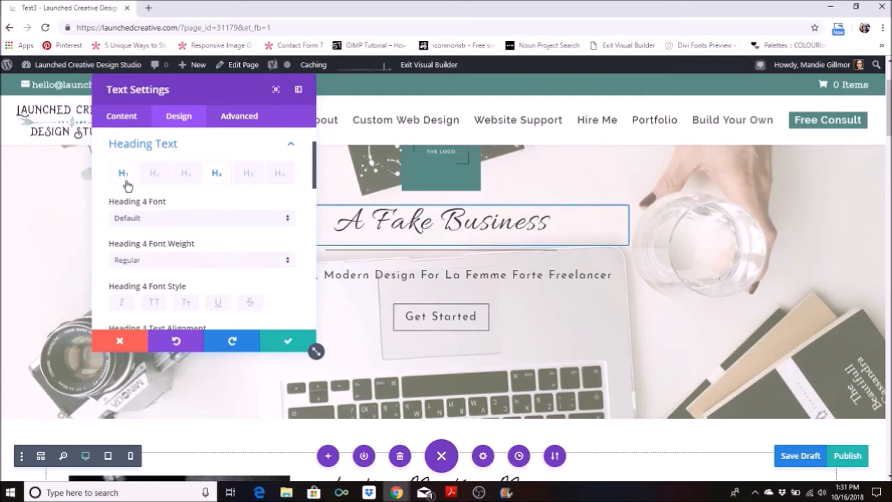
click(126, 180)
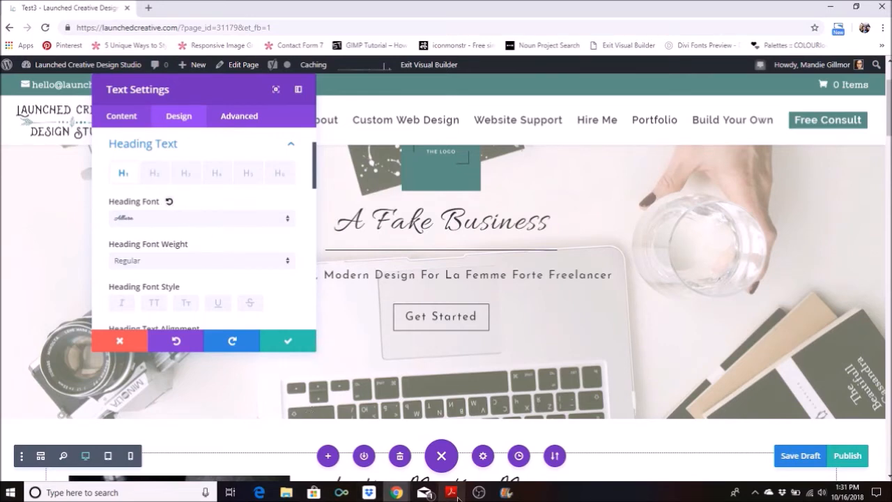
Switch to the brand board PDF in Adobe Acrobat Reader, check the font chosen for heading text, and return to the page.
mouse_move(457, 496)
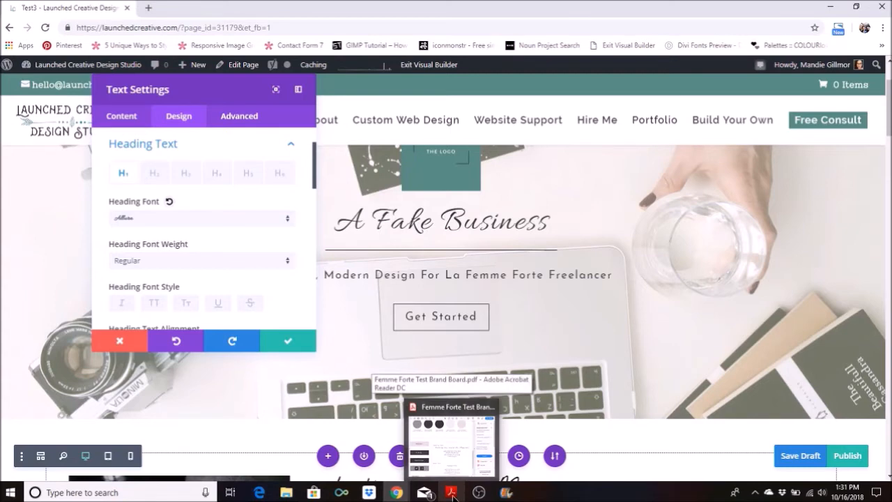
click(454, 493)
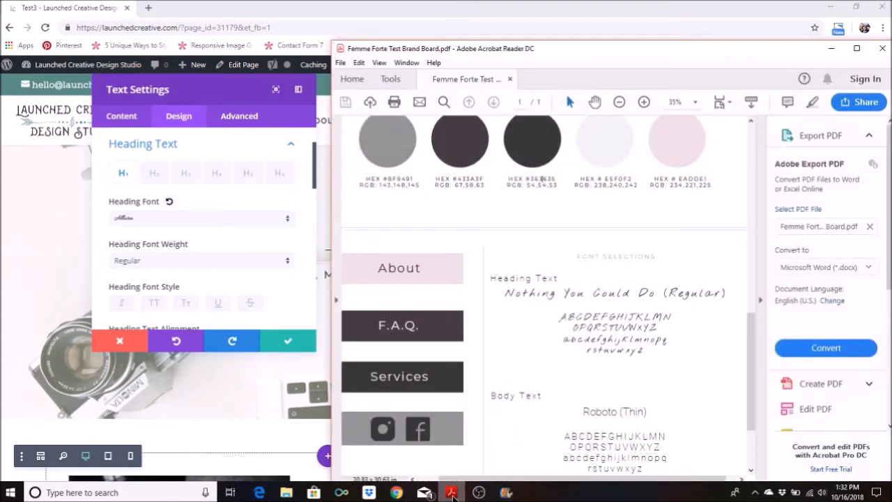
drag(502, 277, 555, 278)
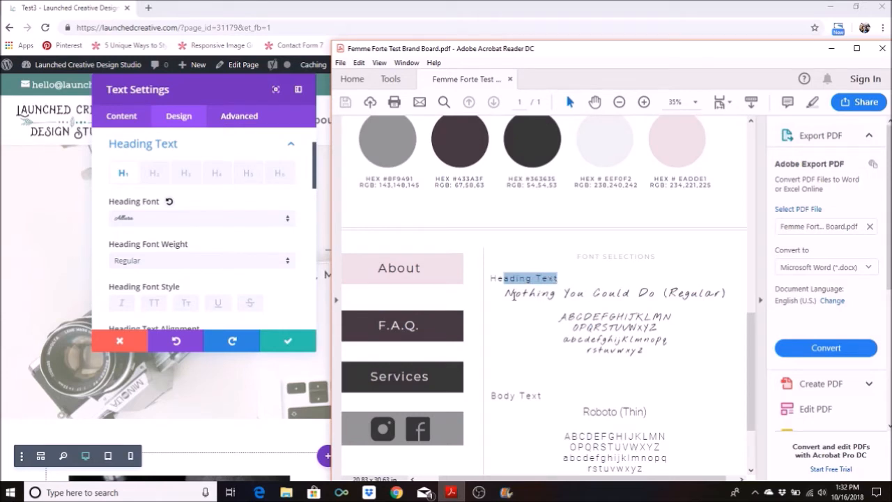
drag(513, 294, 511, 293)
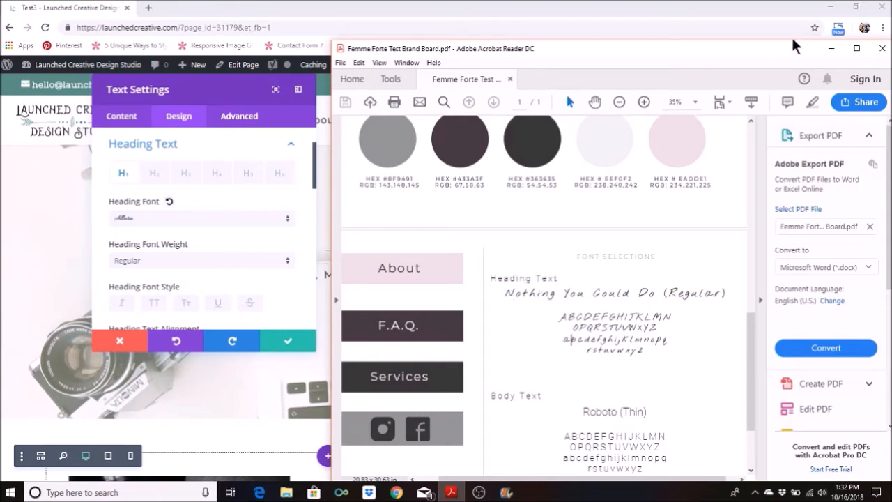
click(829, 48)
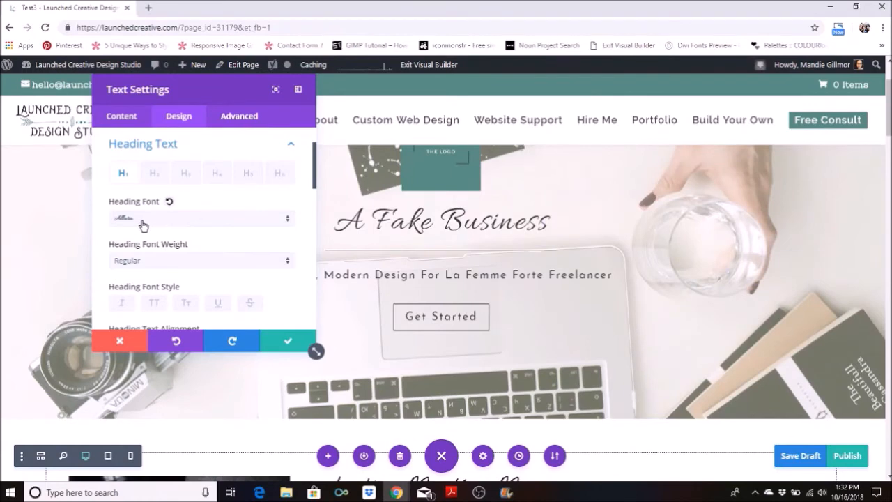
Set the H1 heading font to Nothing You Could Do and move the settings window clear of the heading.
click(142, 221)
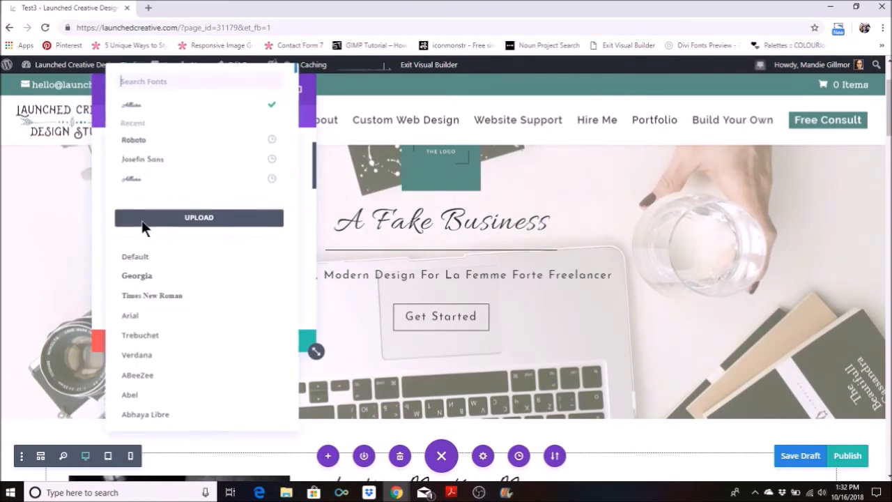
click(165, 87)
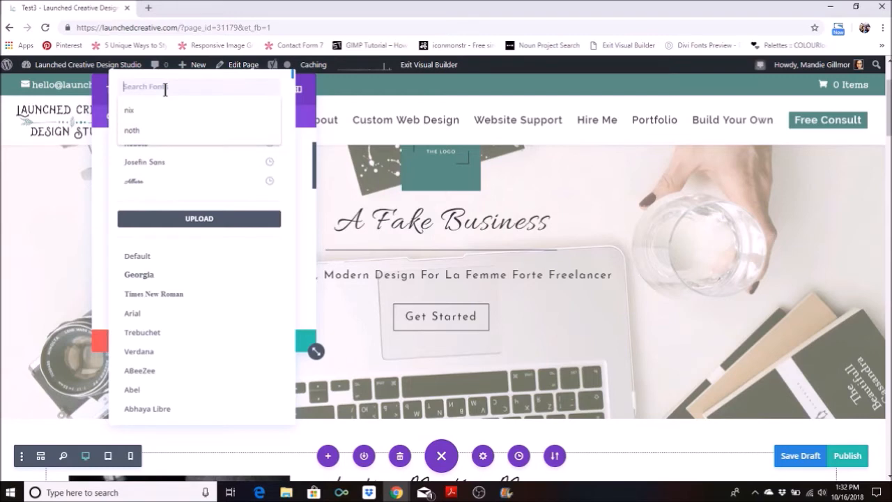
text(not)
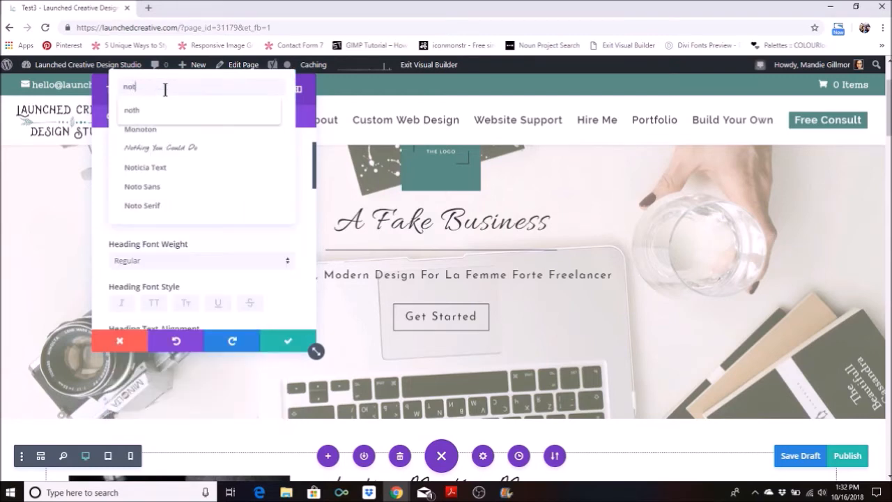
text(hing)
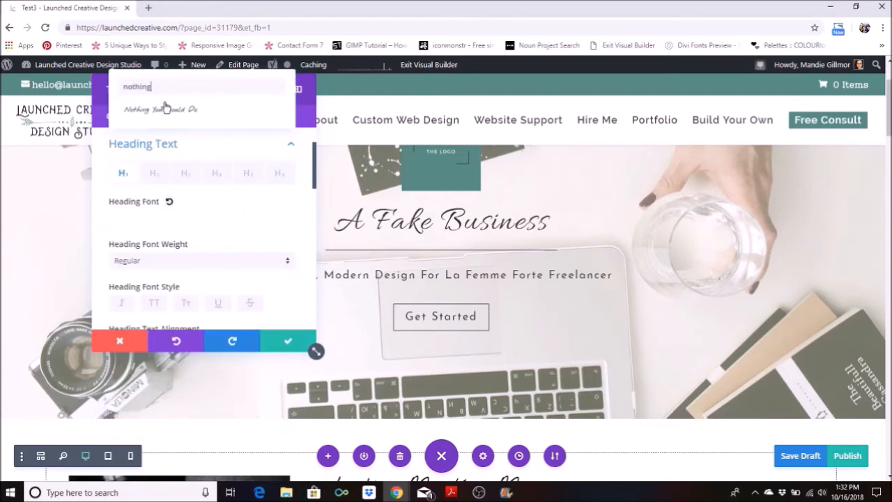
click(164, 112)
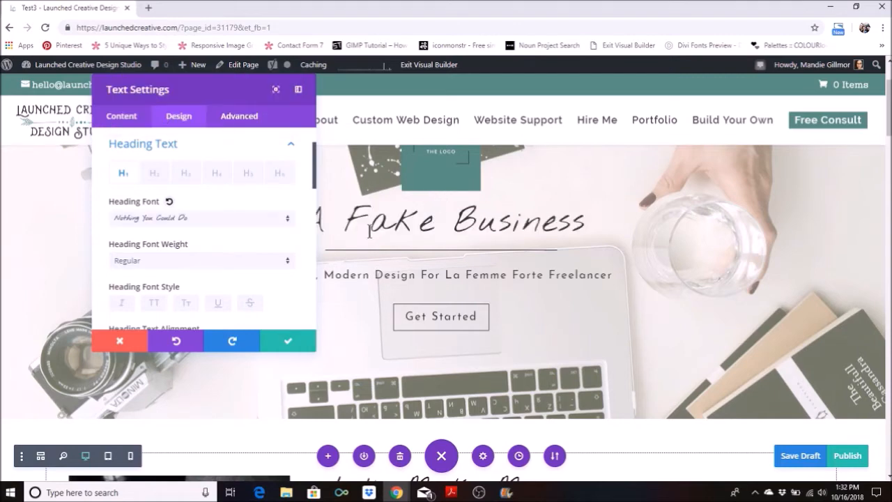
drag(231, 94, 174, 92)
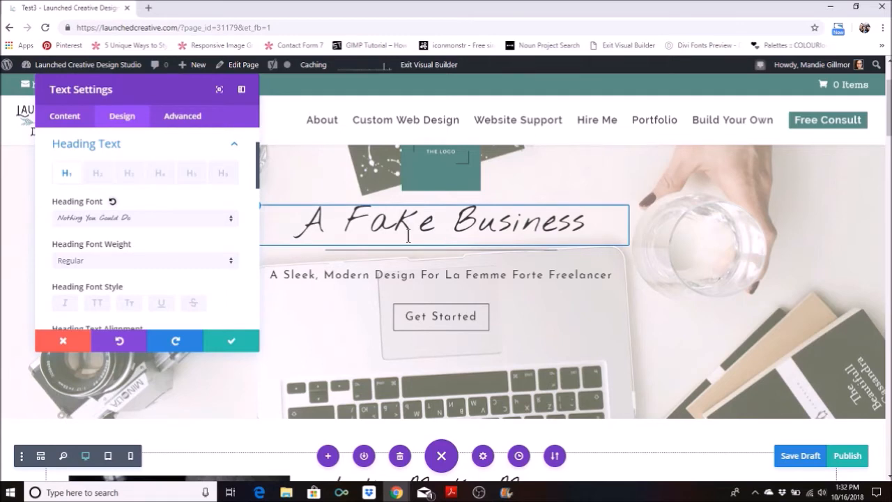
Reduce the H1 heading text size to 50px.
scroll(199, 243, down, 1)
scroll(199, 244, down, 5)
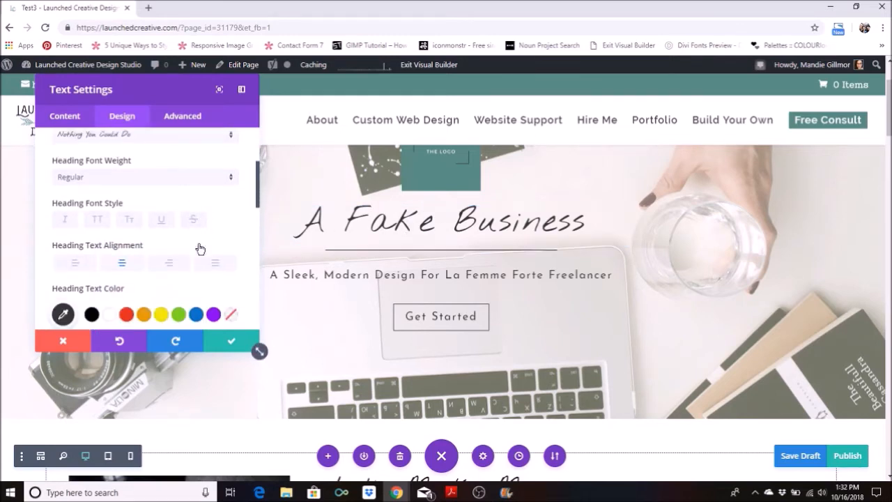
scroll(199, 242, down, 1)
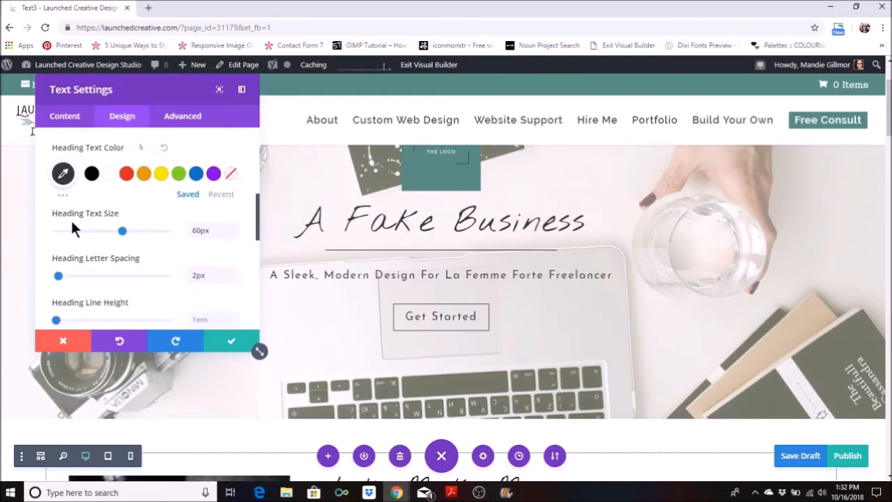
click(233, 233)
click(233, 234)
click(234, 233)
click(233, 233)
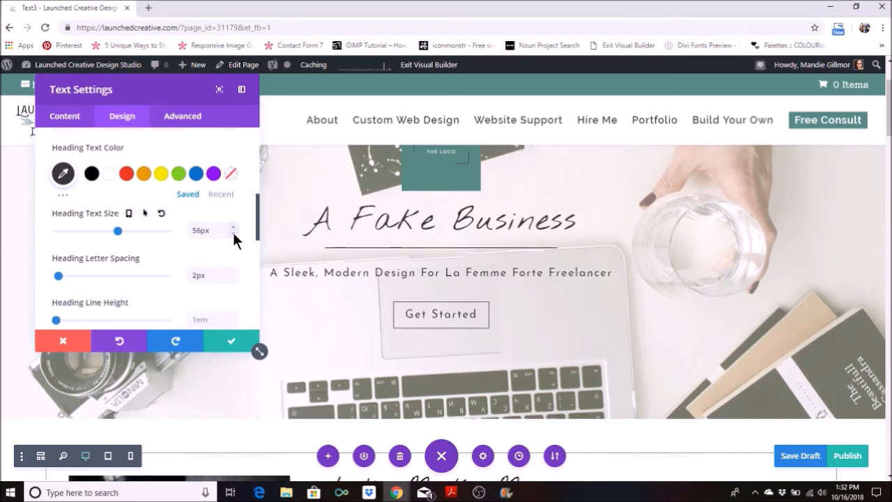
click(232, 233)
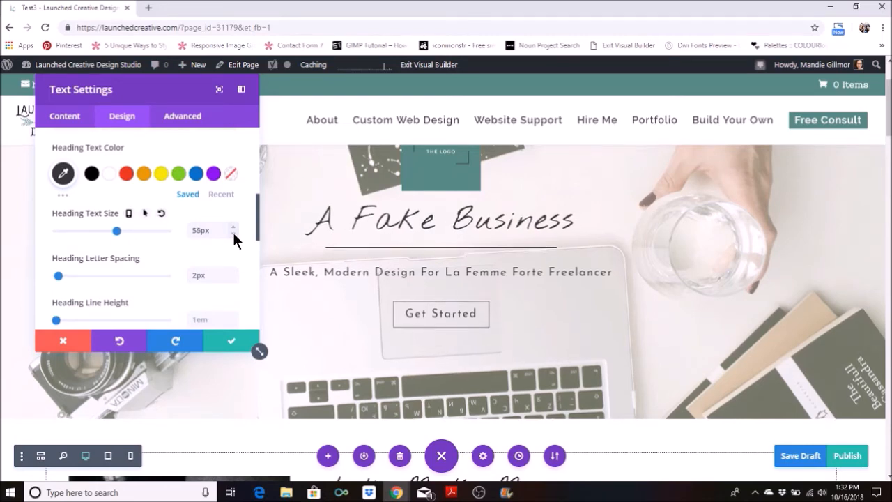
click(232, 233)
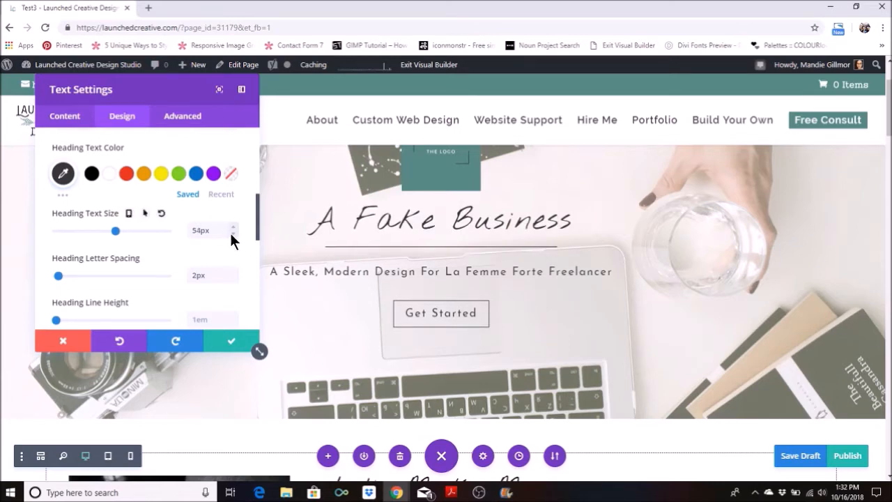
click(233, 233)
click(233, 233)
click(233, 233)
click(233, 233)
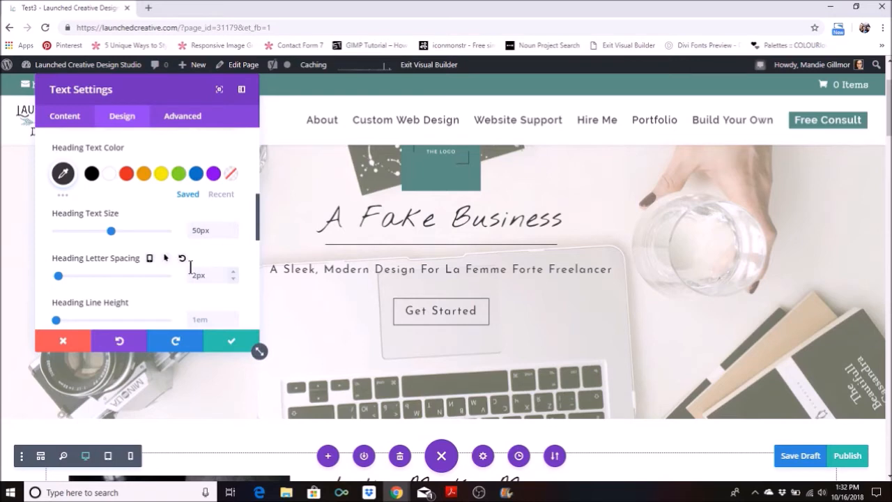
Look up the hex code of the Carbon colour in the brand board PDF in Adobe Acrobat Reader and return to the page.
scroll(174, 273, up, 1)
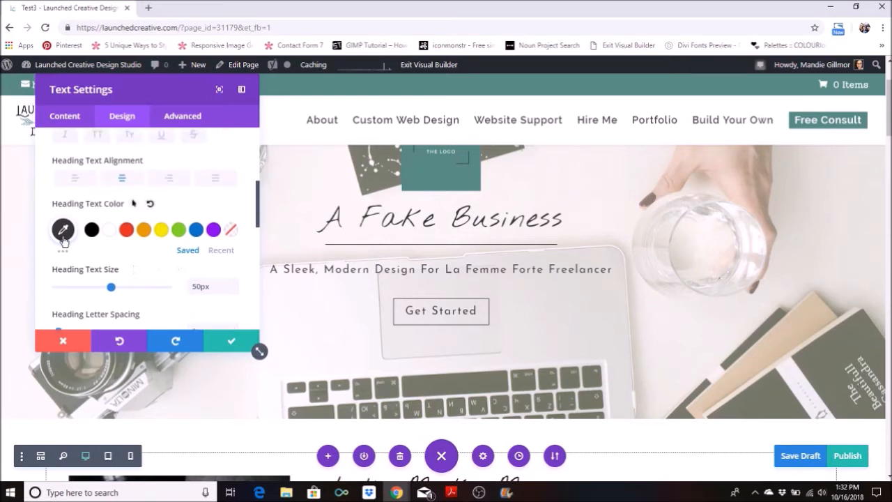
click(451, 492)
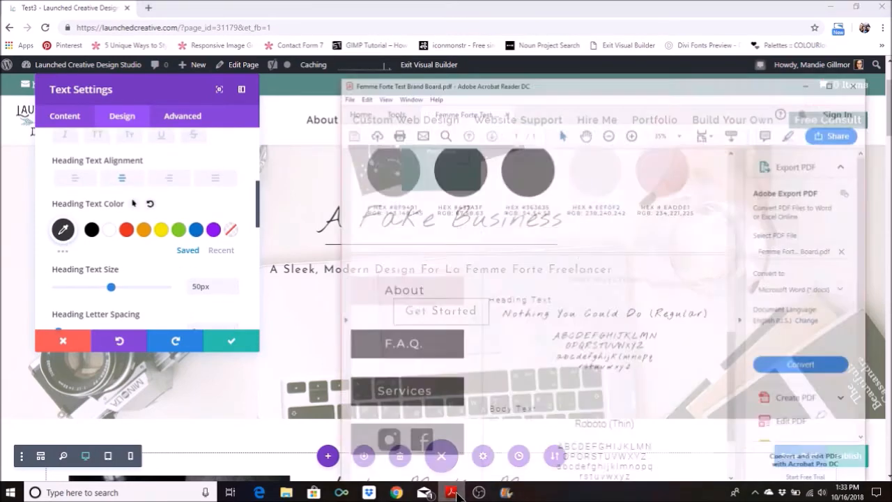
scroll(507, 192, up, 1)
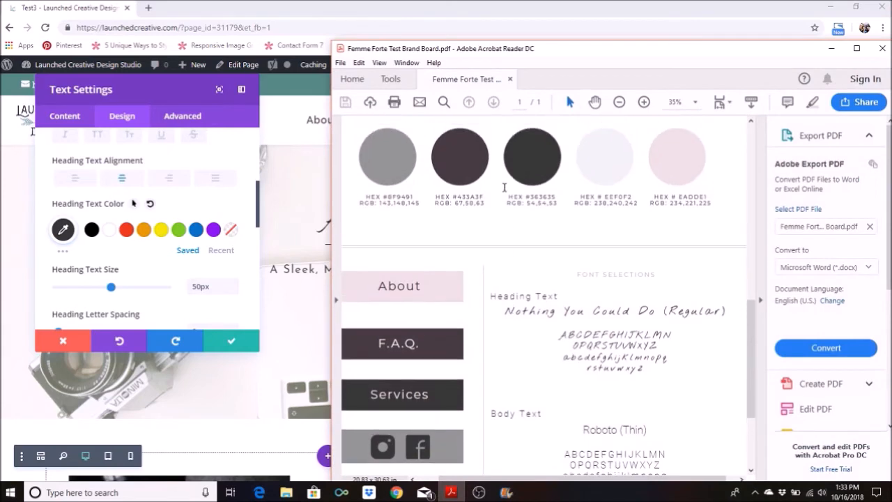
scroll(509, 194, up, 2)
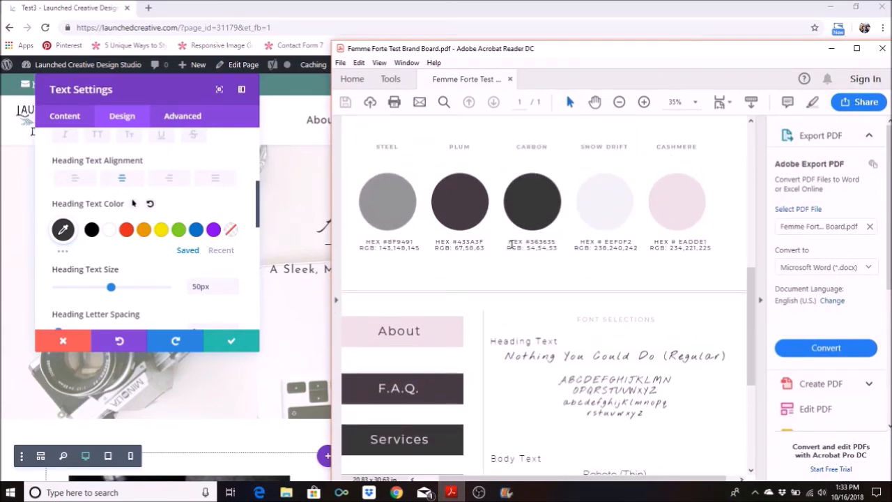
drag(508, 242, 558, 249)
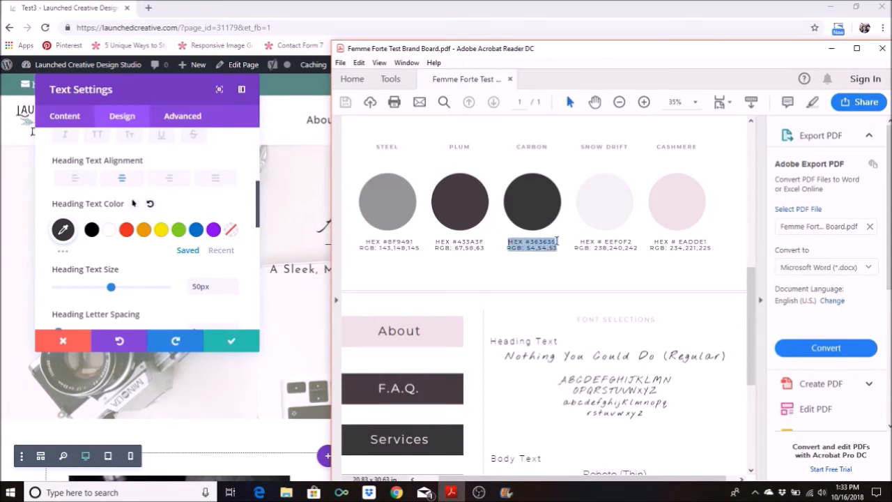
click(541, 267)
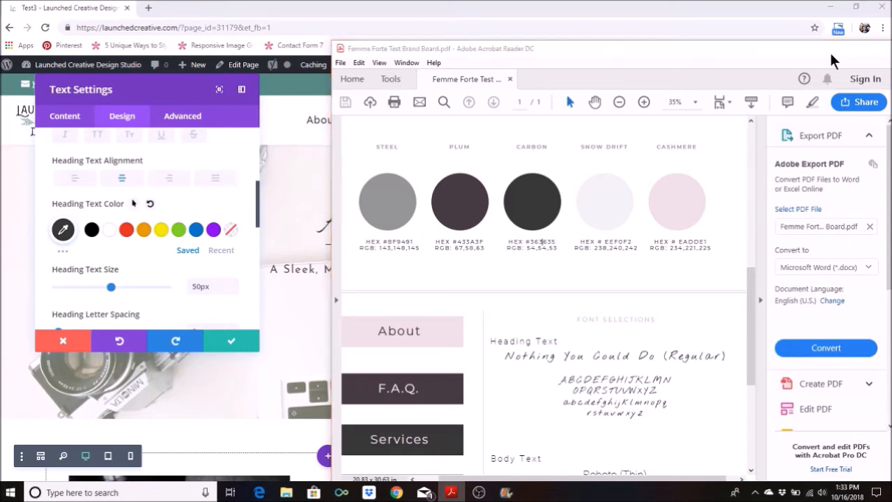
click(830, 53)
Set the H1 heading text color to #363635.
click(63, 230)
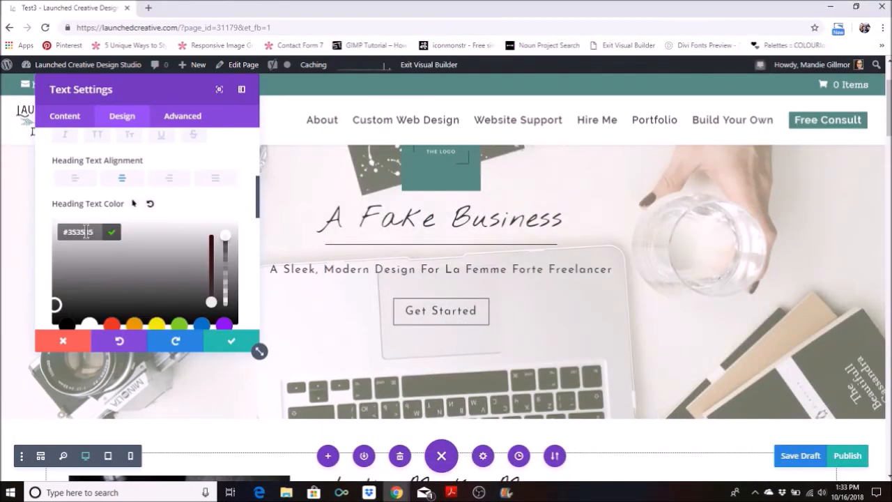
double_click(87, 232)
text(363635)
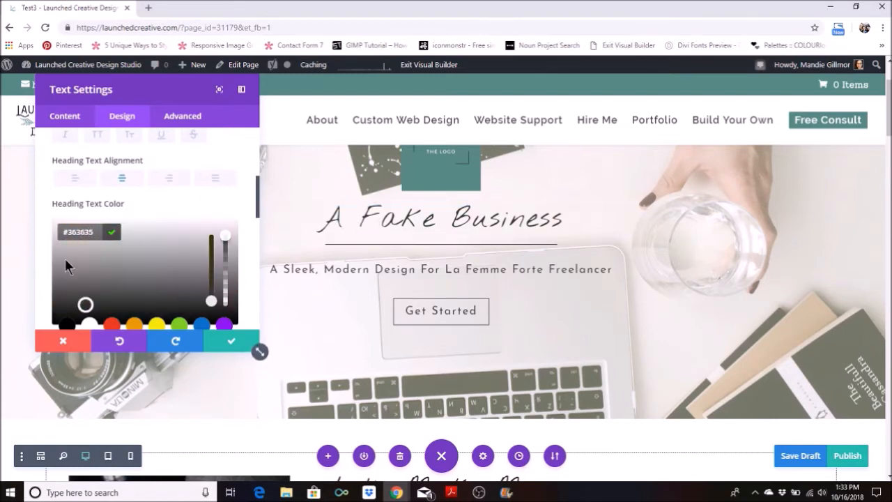
scroll(88, 281, down, 1)
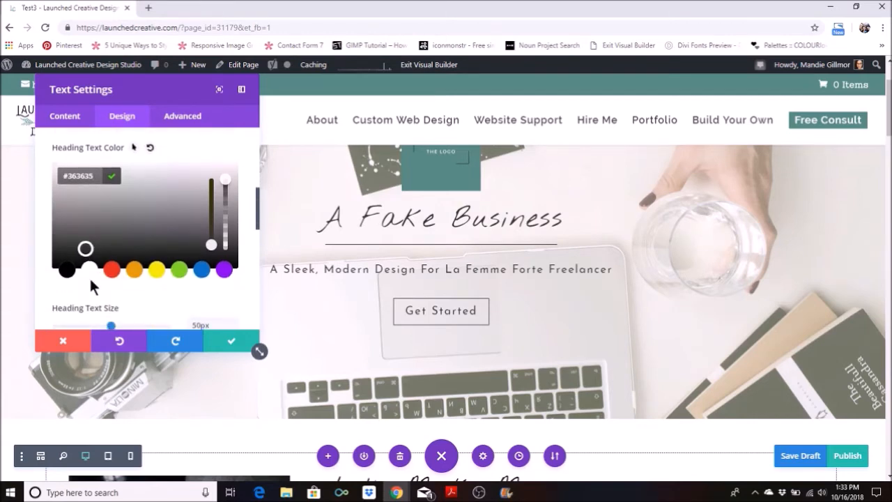
scroll(96, 282, down, 1)
scroll(98, 282, up, 1)
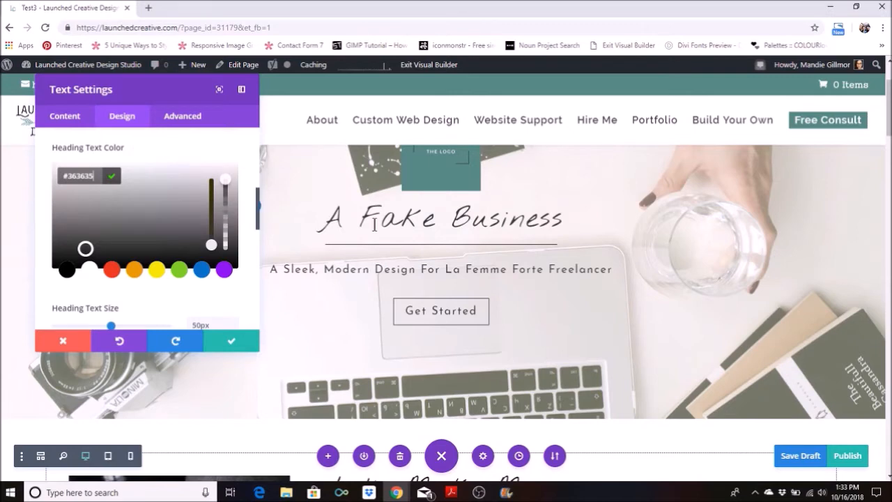
Set the H1 heading letter spacing to 1px and save the heading's text settings.
scroll(212, 284, down, 3)
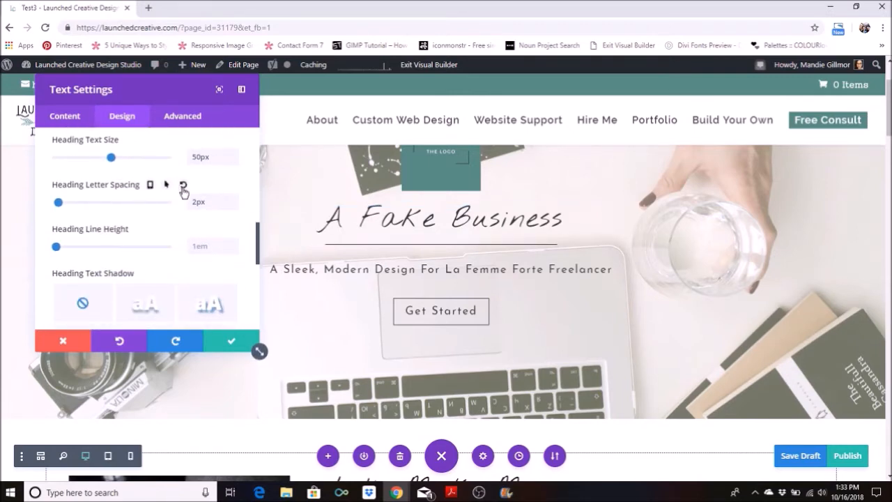
click(230, 201)
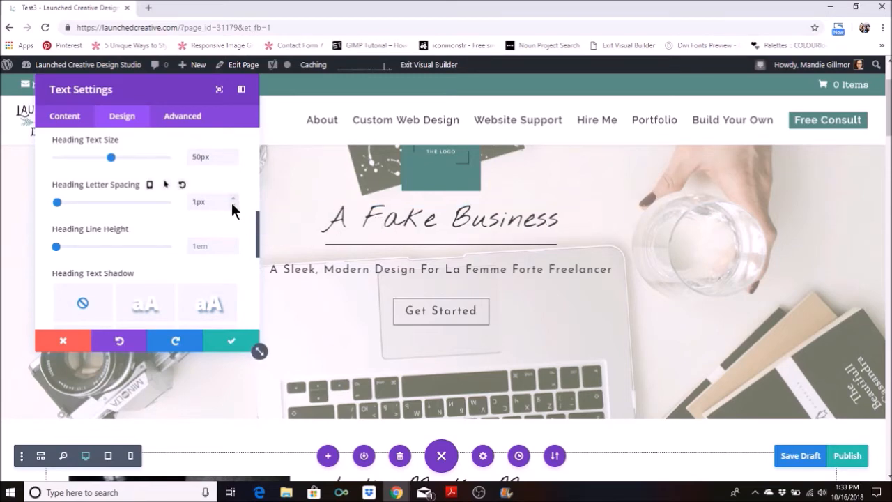
click(233, 199)
click(234, 199)
click(233, 198)
click(234, 198)
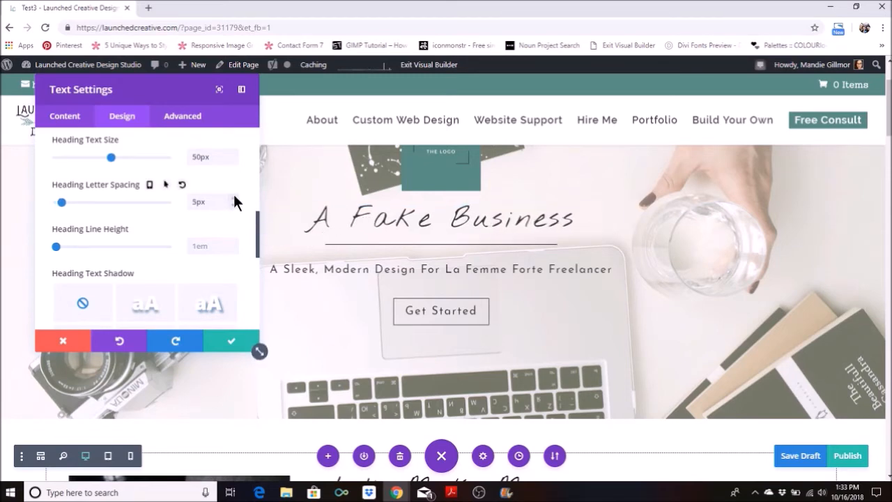
click(234, 205)
click(234, 204)
click(234, 205)
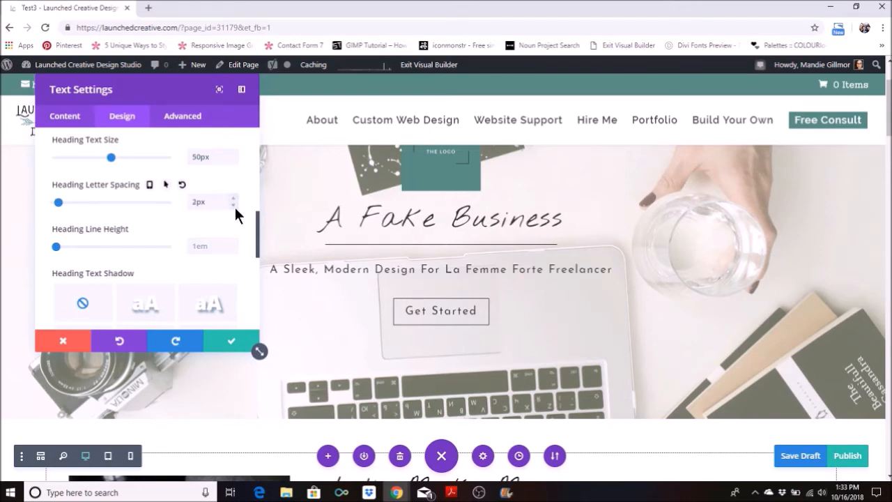
click(233, 204)
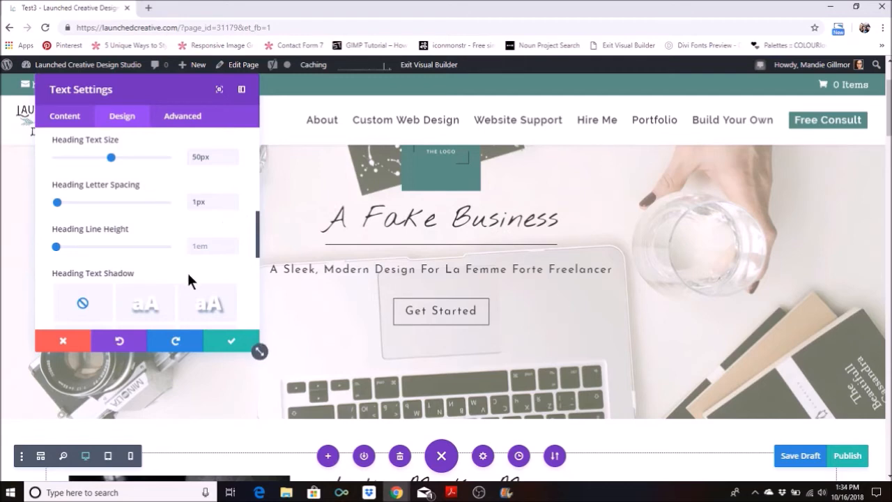
scroll(155, 289, down, 6)
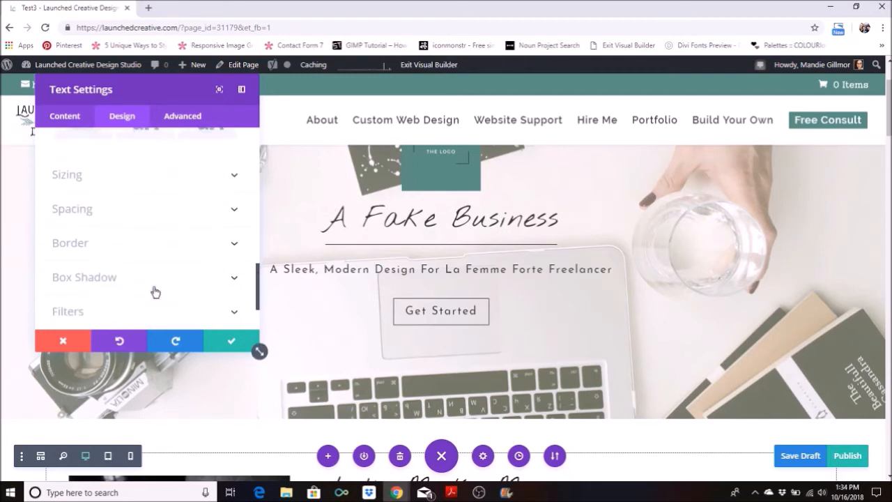
key(ctrl+s)
click(226, 342)
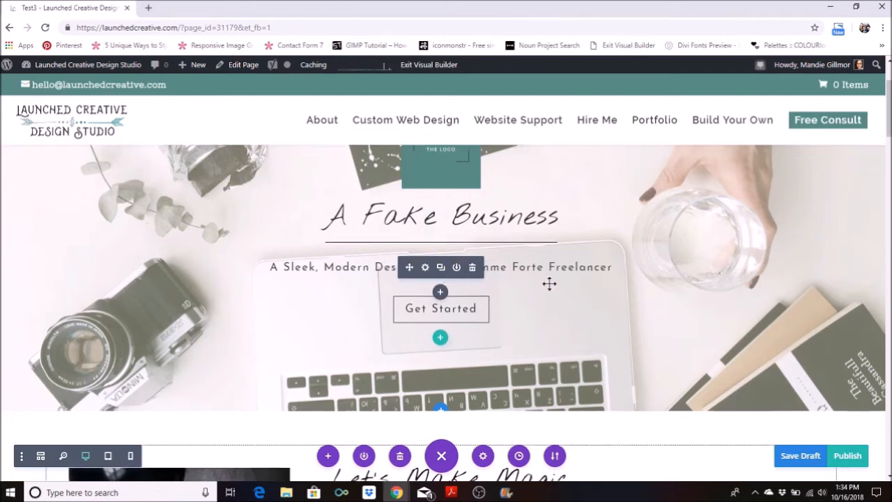
Replace the subtitle text below the hero heading with "This Is The Best Business In The Area".
scroll(547, 287, down, 1)
mouse_move(446, 258)
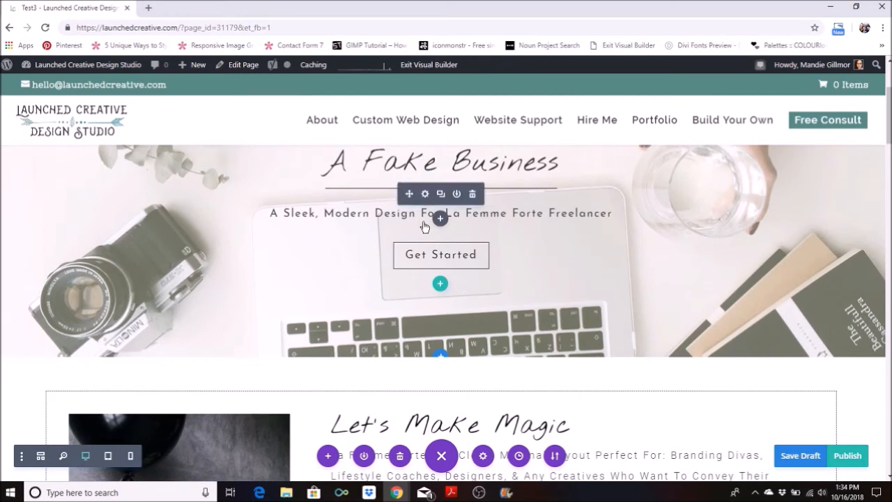
click(425, 213)
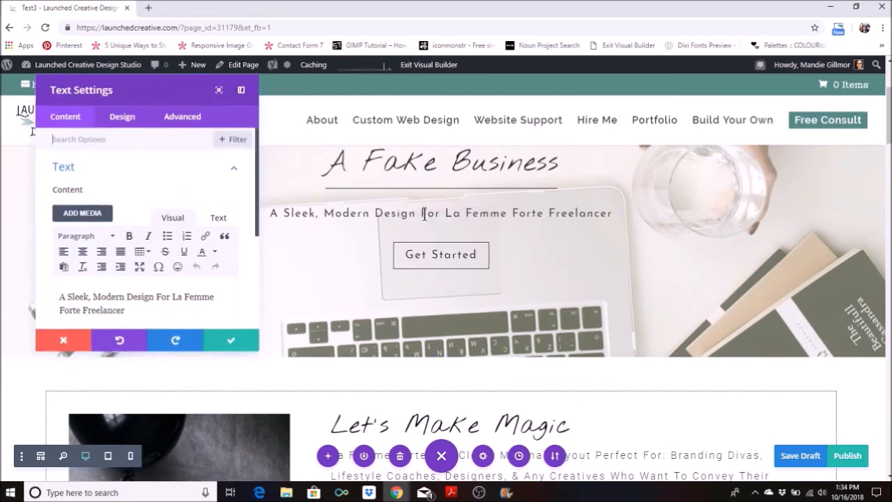
scroll(216, 222, down, 2)
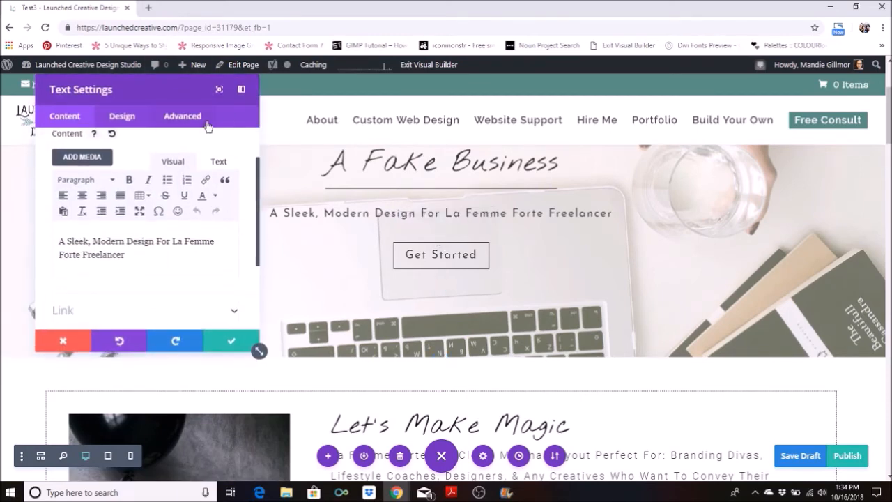
triple_click(153, 255)
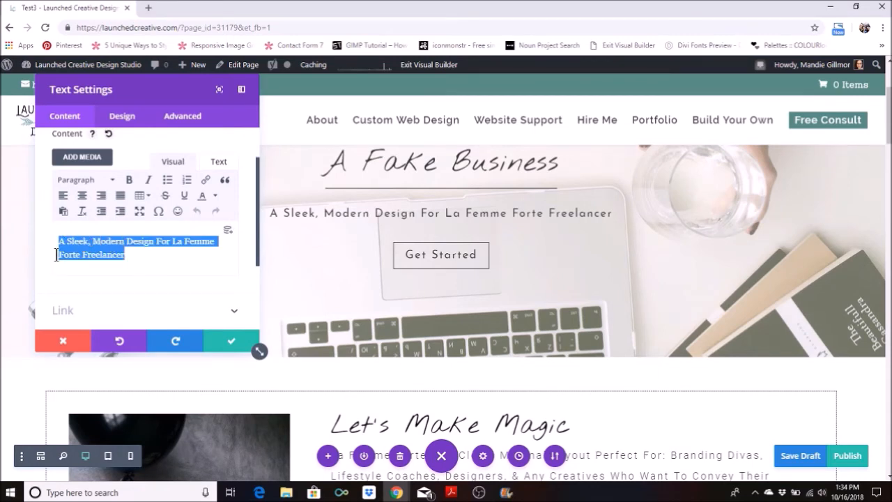
key(BackSpace)
text(This I)
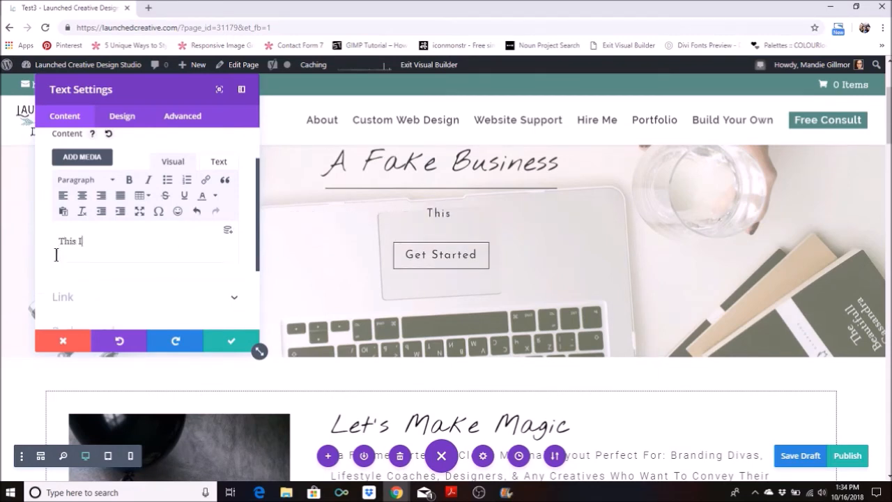
text(s The Best Busi)
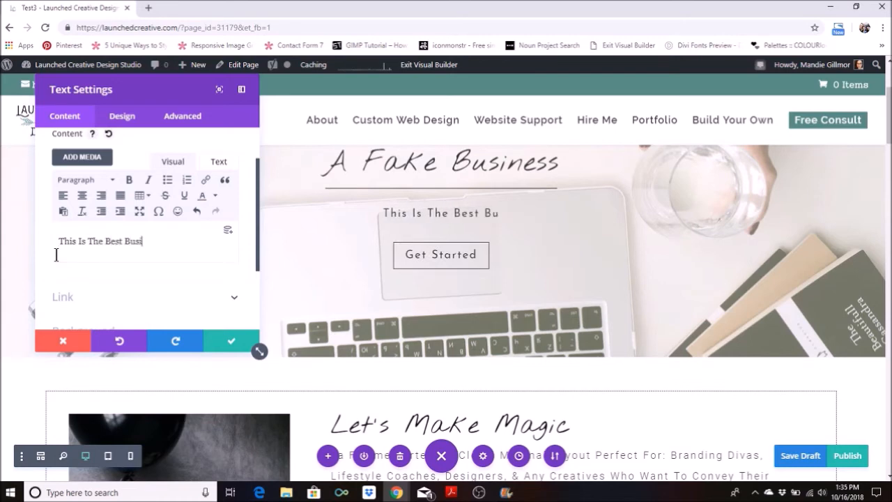
text(ness In The Area)
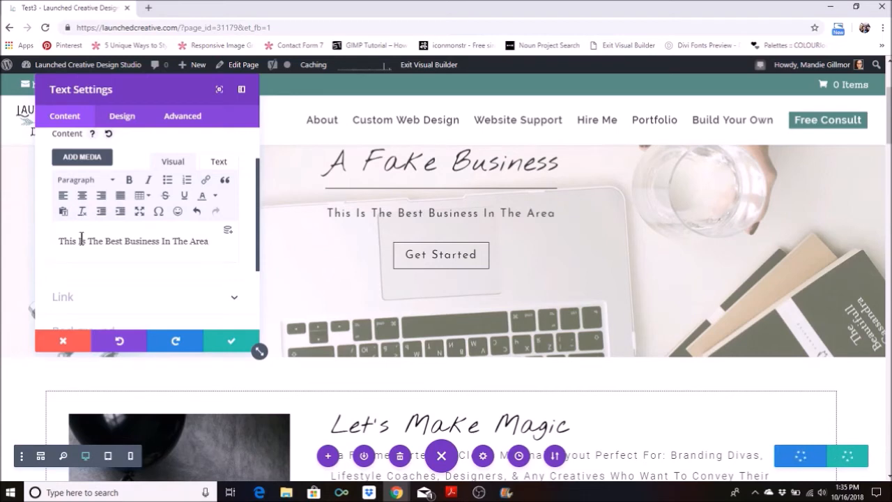
click(106, 240)
double_click(138, 242)
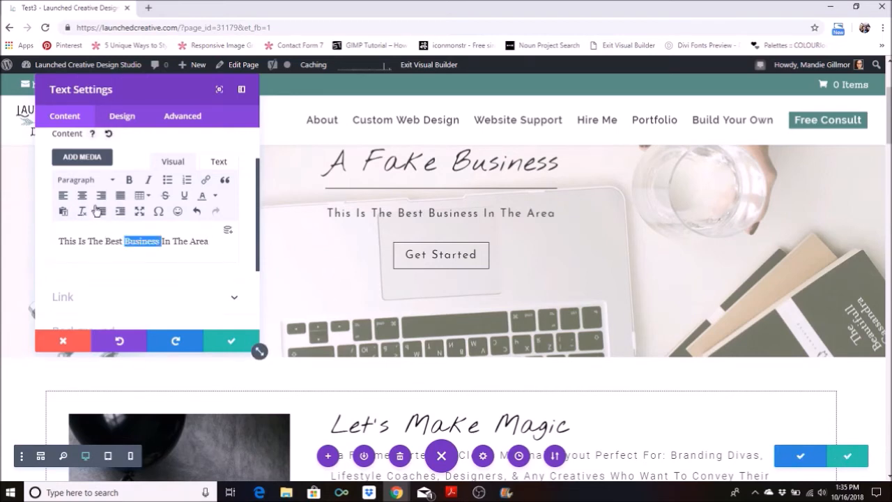
Open the body text design options of the hero subtitle module.
scroll(117, 203, up, 2)
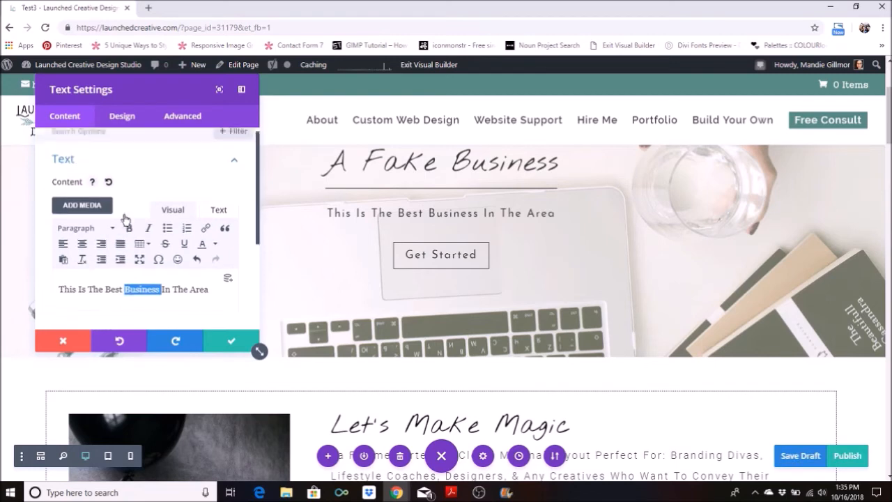
click(125, 117)
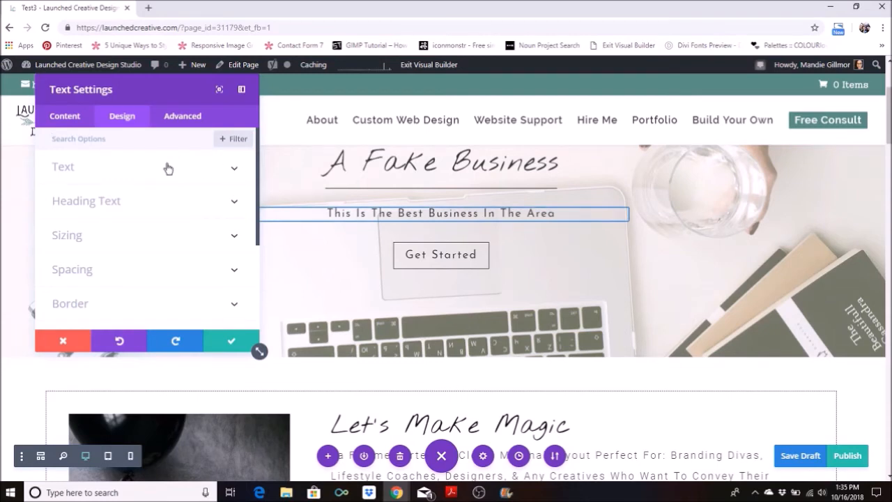
click(234, 172)
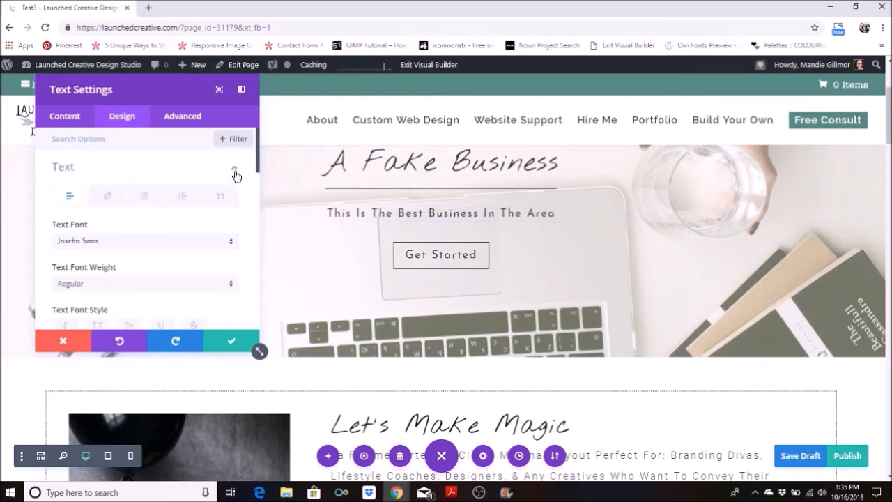
scroll(174, 227, down, 3)
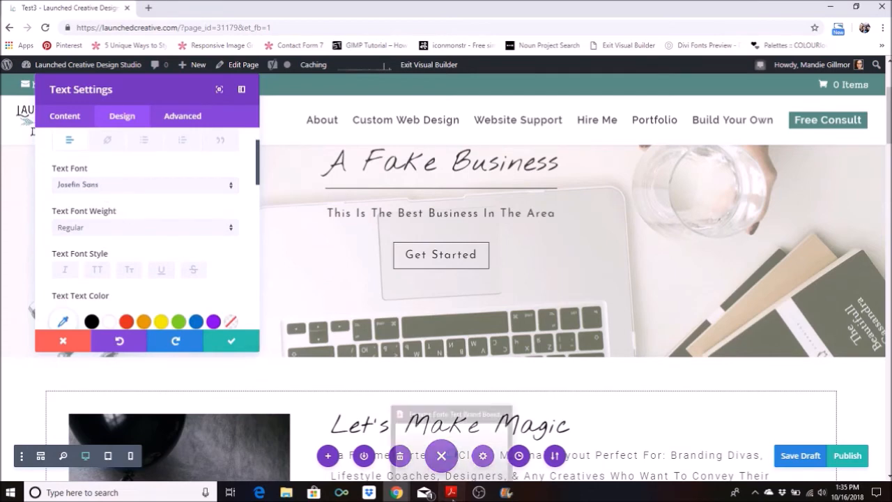
Look up the body text font and weight in the brand board PDF in Adobe Acrobat Reader and return to the page.
click(451, 492)
scroll(571, 375, down, 3)
scroll(571, 375, down, 1)
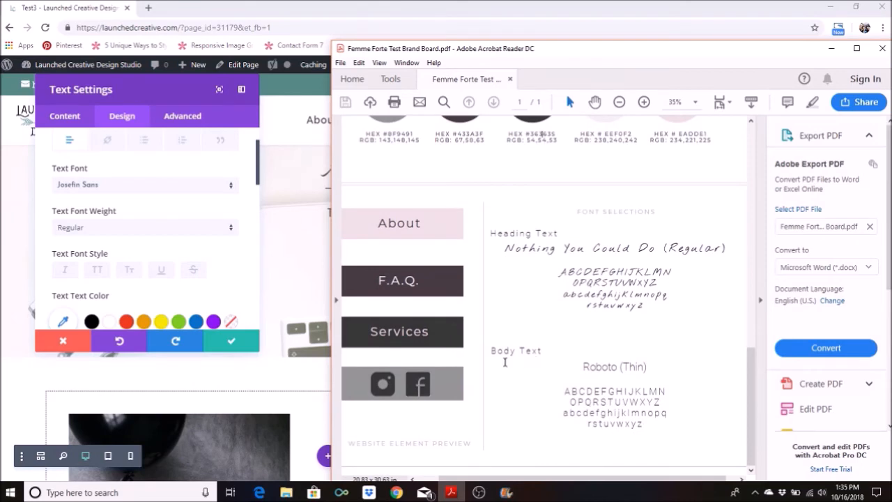
double_click(630, 370)
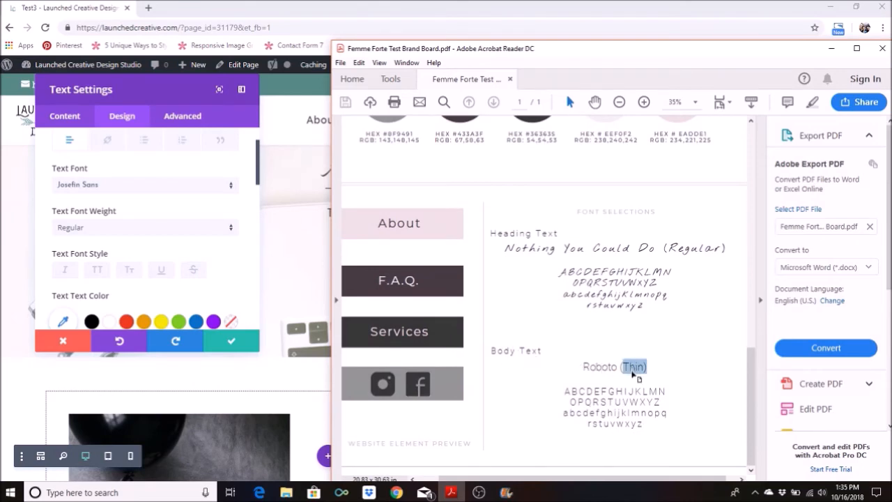
click(830, 49)
Set the hero subtitle's text font to Roboto.
click(114, 184)
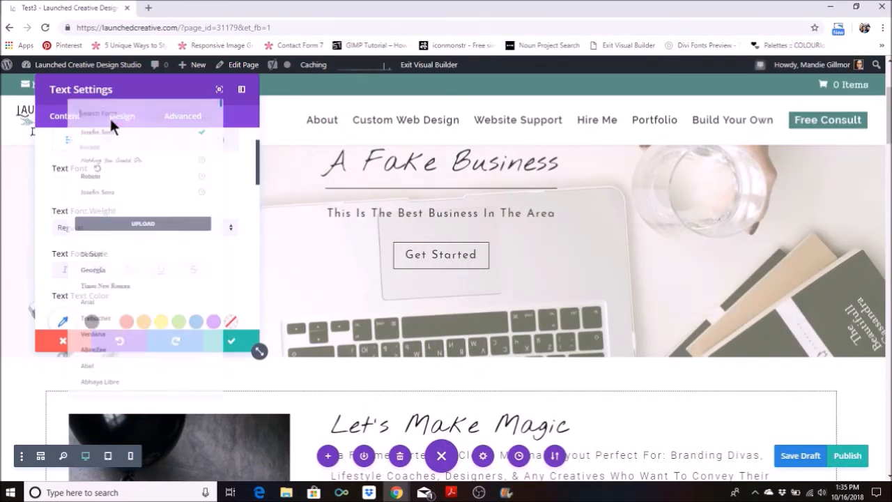
click(111, 86)
text(ro)
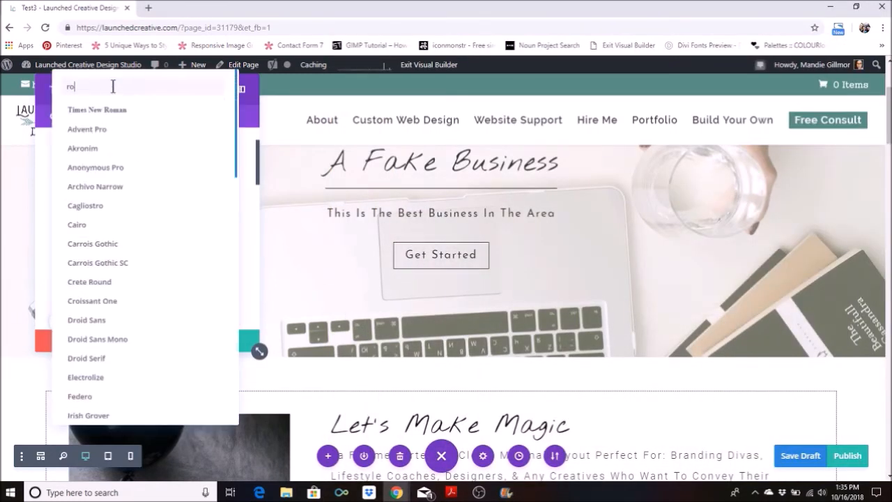
text(bo)
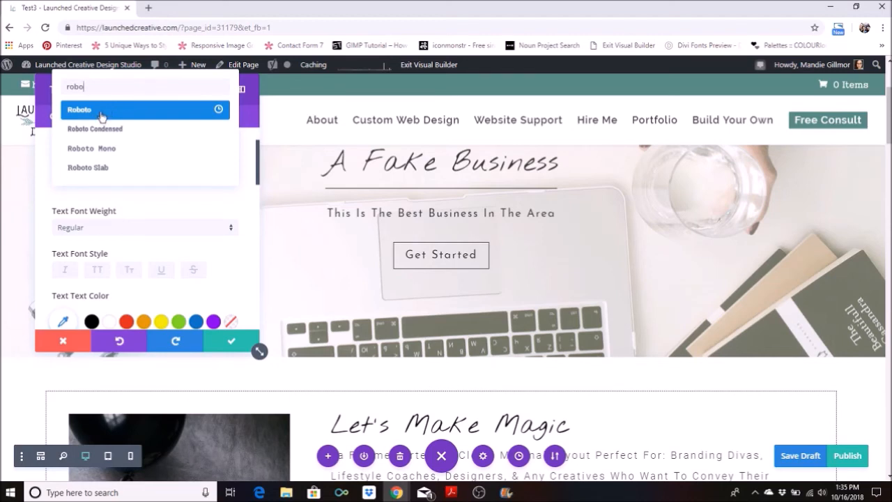
click(101, 117)
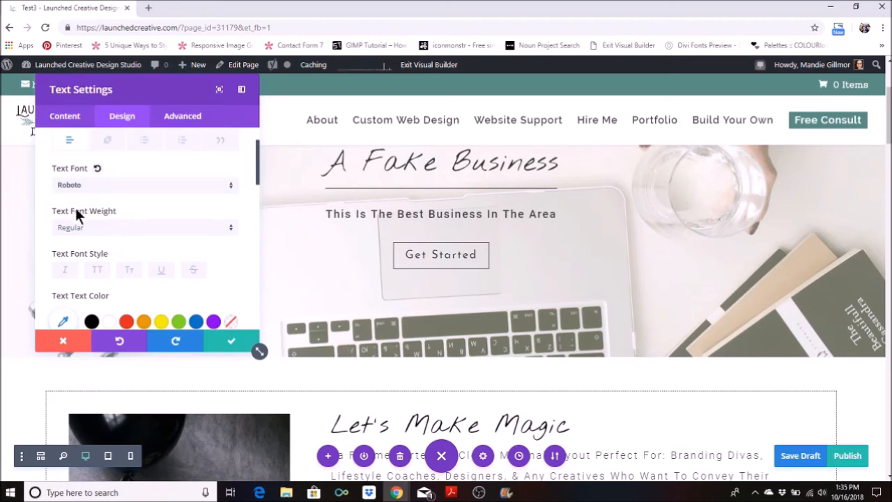
Try the Thin font weight on the hero subtitle and set it to Light instead.
click(106, 227)
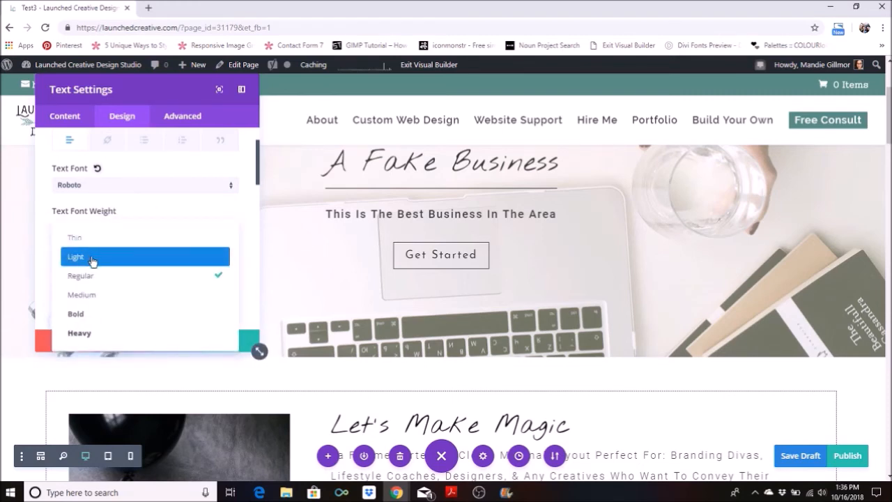
click(160, 245)
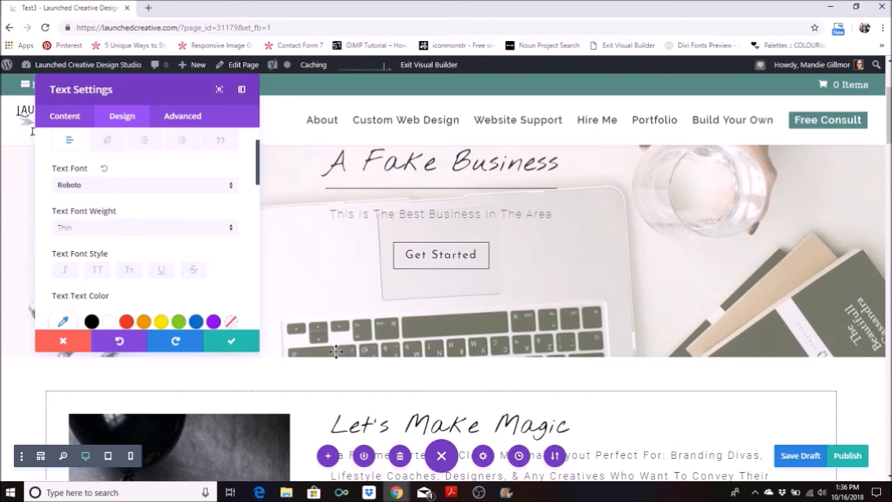
click(97, 230)
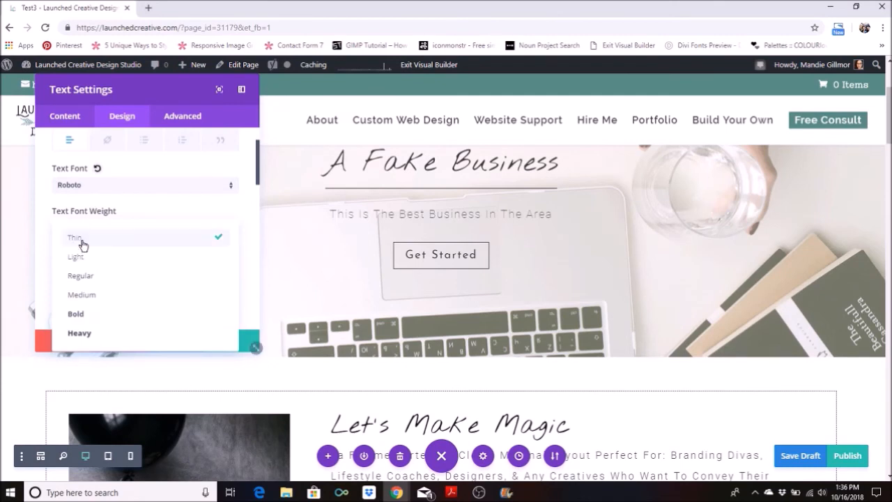
click(84, 257)
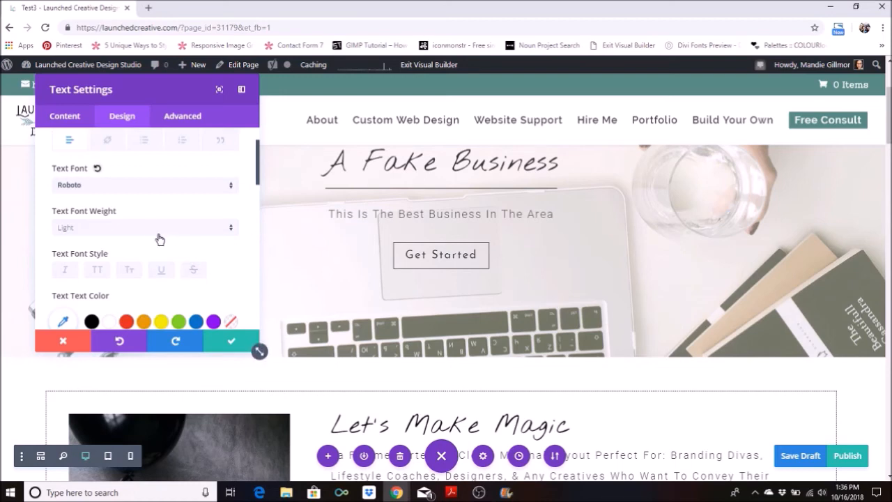
Try the uppercase, small caps and underline font styles on the hero subtitle and turn them off again.
scroll(156, 239, down, 1)
scroll(156, 238, down, 3)
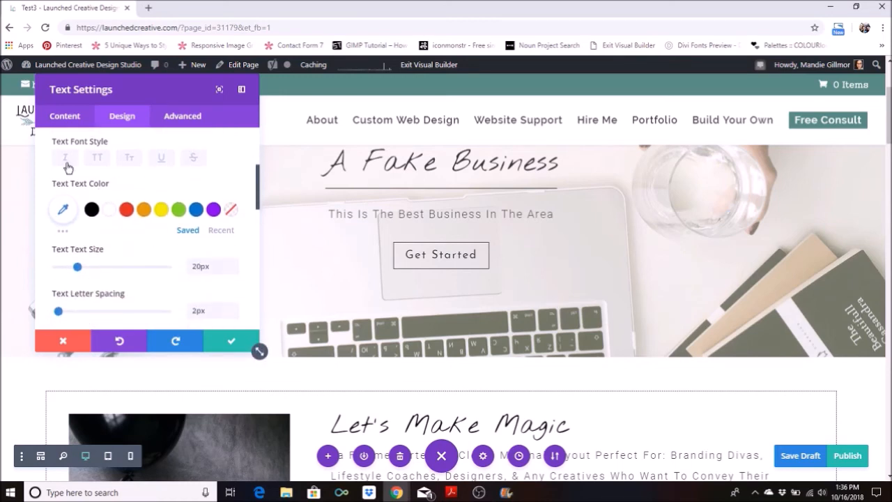
click(101, 161)
click(132, 163)
click(160, 163)
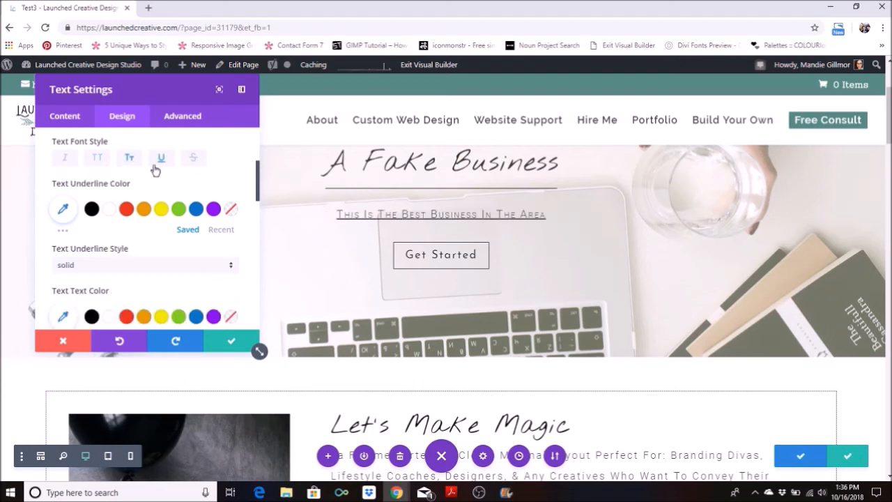
click(129, 161)
click(160, 162)
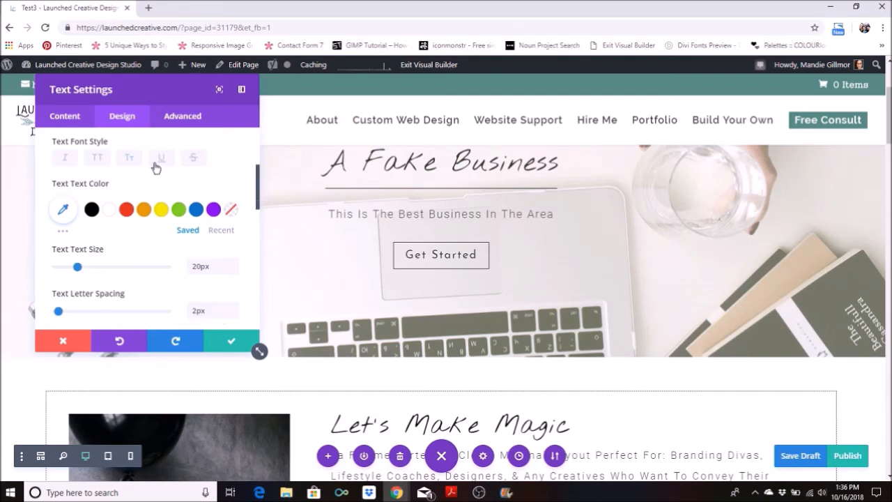
Look up the Carbon hex code in the brand board PDF in Adobe Acrobat Reader and set the hero subtitle's text colour to #363635.
scroll(155, 165, down, 2)
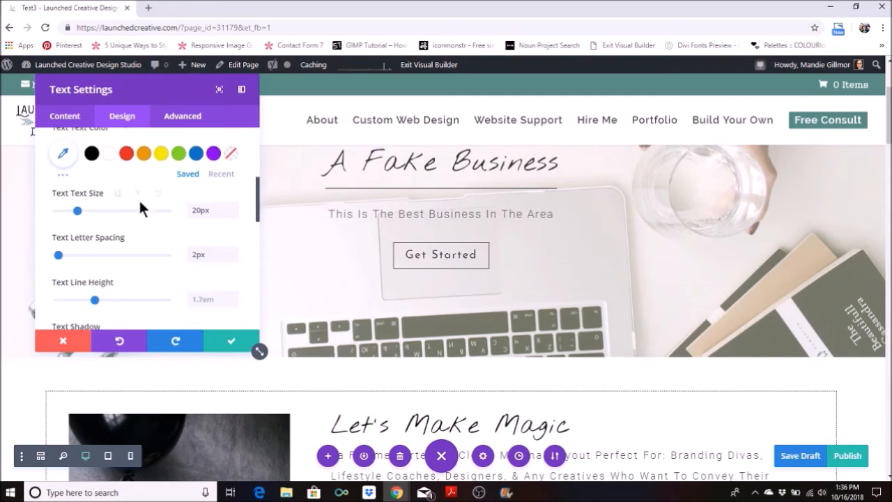
scroll(139, 198, up, 2)
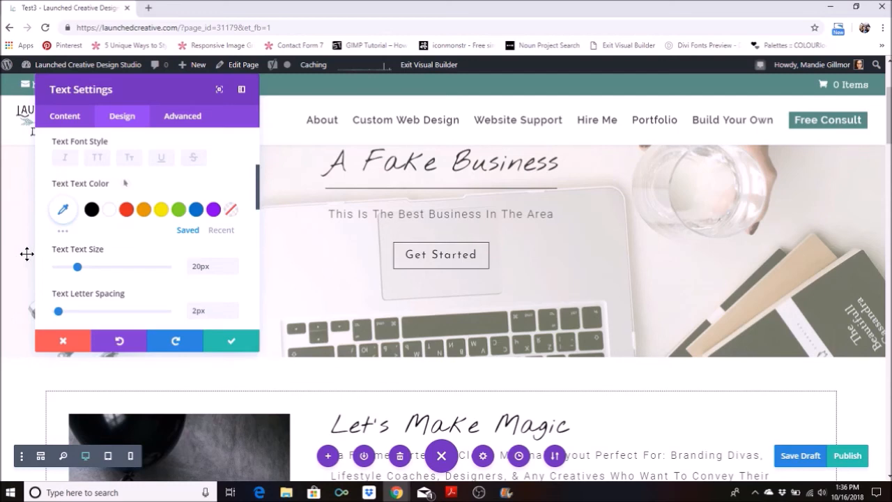
click(63, 212)
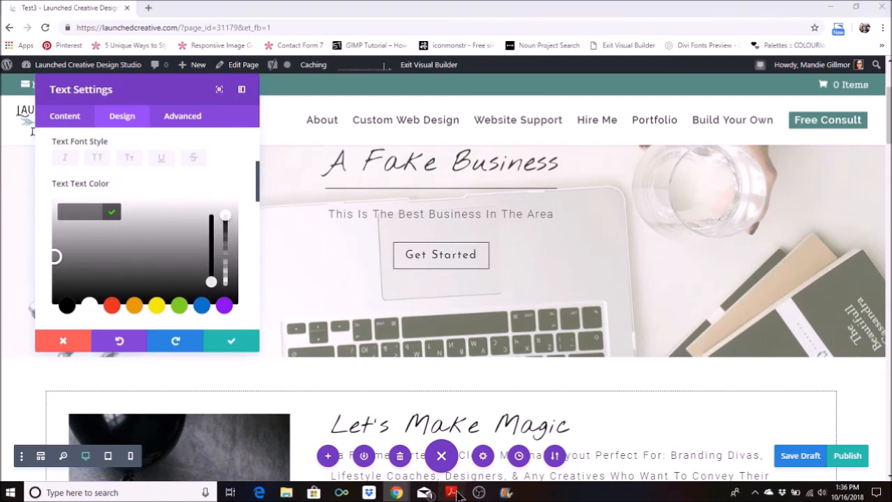
click(451, 492)
scroll(506, 332, up, 3)
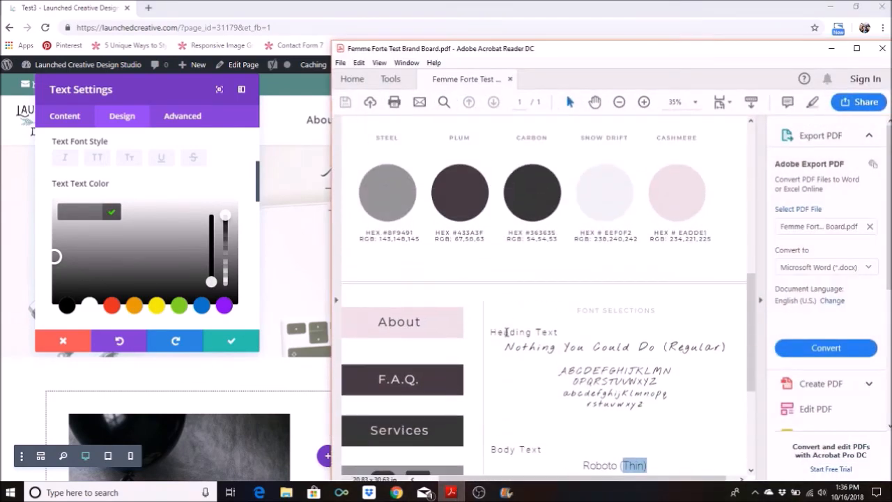
scroll(506, 334, up, 1)
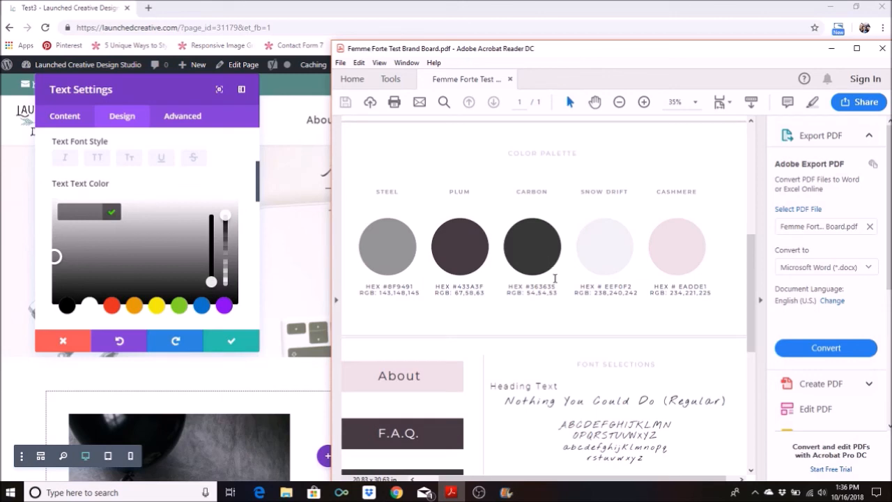
click(831, 48)
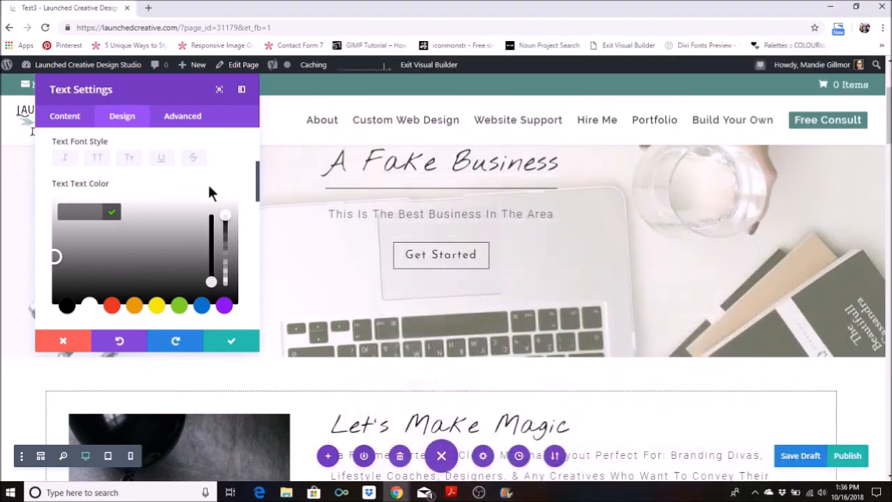
click(89, 213)
text(#363636)
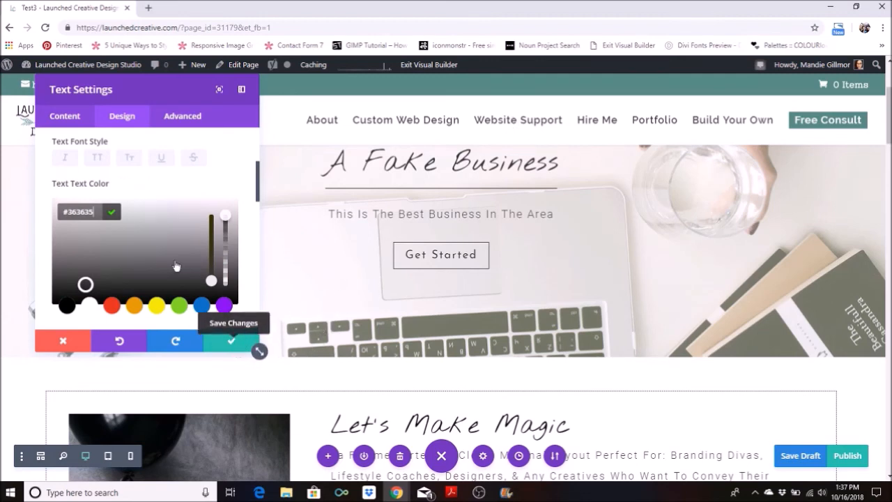
Review the hero subtitle's text size, letter spacing, line height, shadow and orientation settings and save the module's changes.
scroll(142, 233, up, 1)
scroll(142, 237, up, 1)
scroll(143, 239, down, 4)
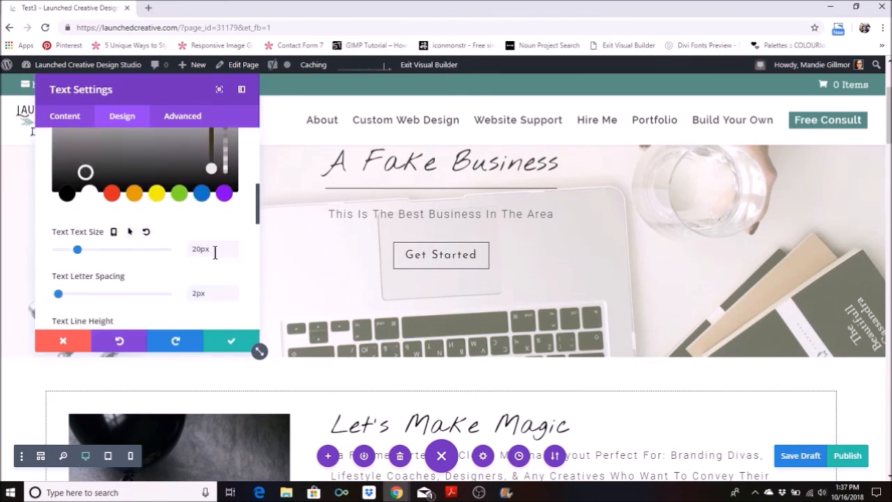
scroll(97, 236, down, 3)
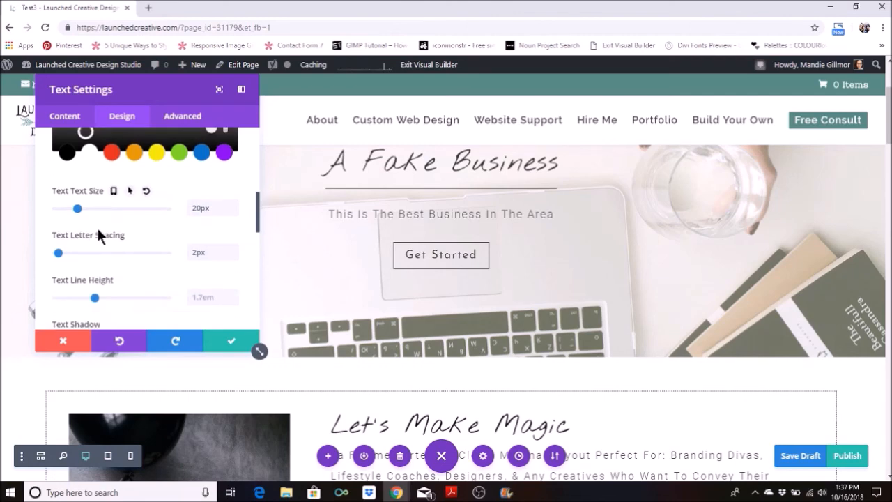
scroll(97, 233, up, 5)
scroll(101, 240, down, 5)
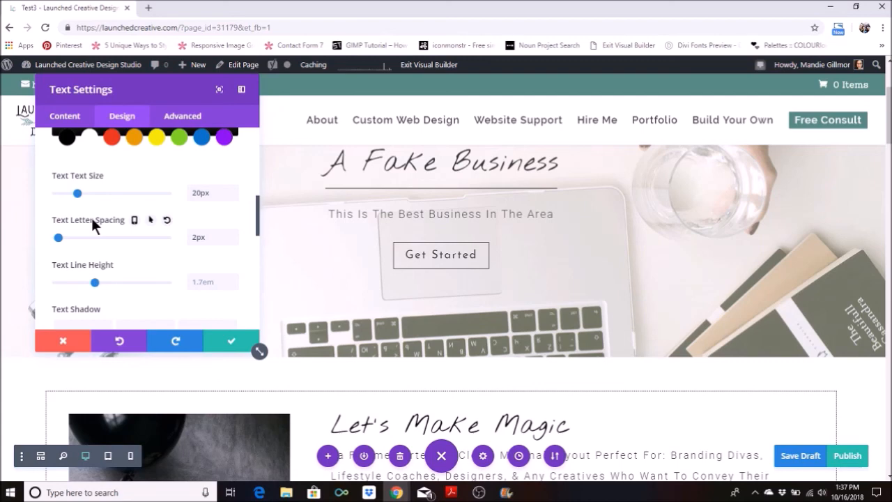
scroll(90, 216, down, 1)
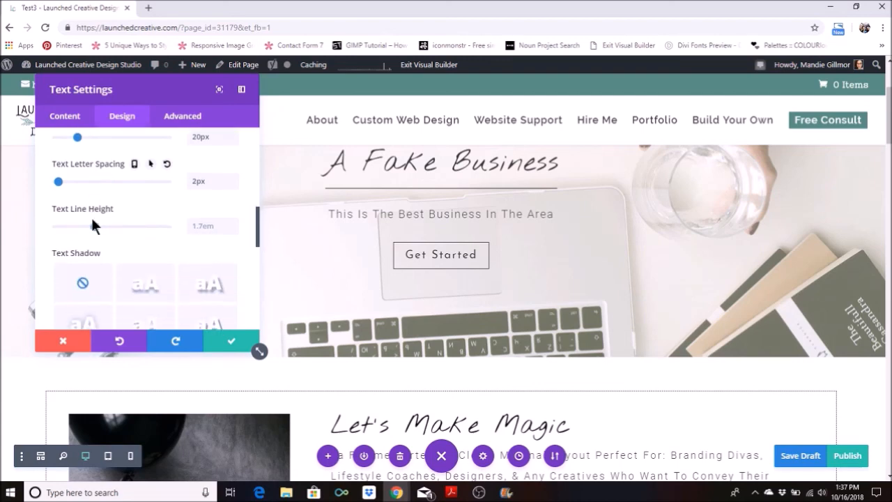
scroll(108, 254, up, 2)
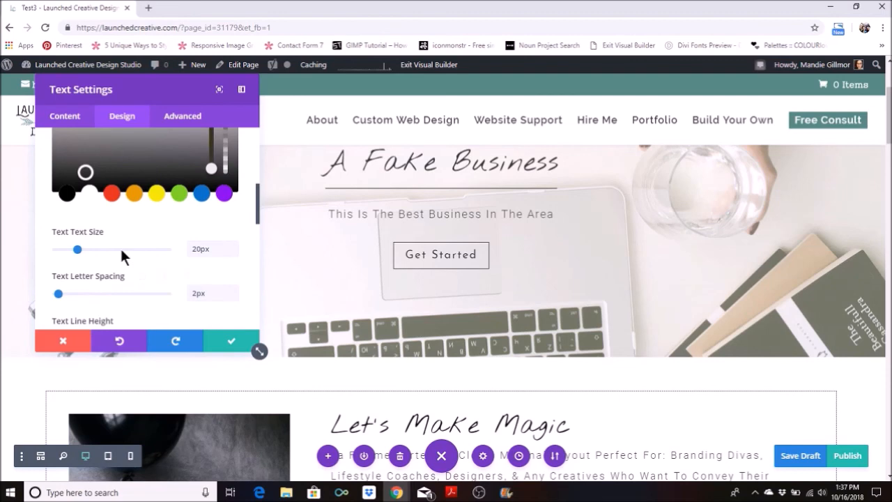
scroll(120, 249, down, 3)
scroll(120, 255, down, 6)
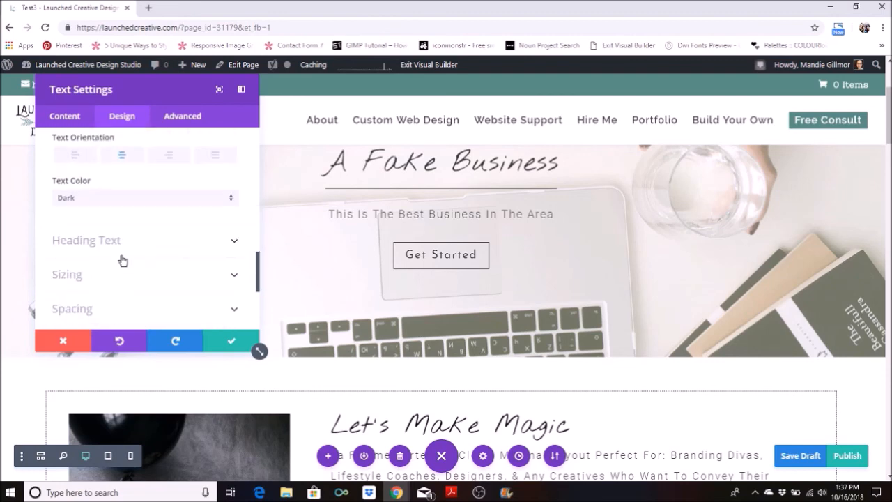
click(215, 343)
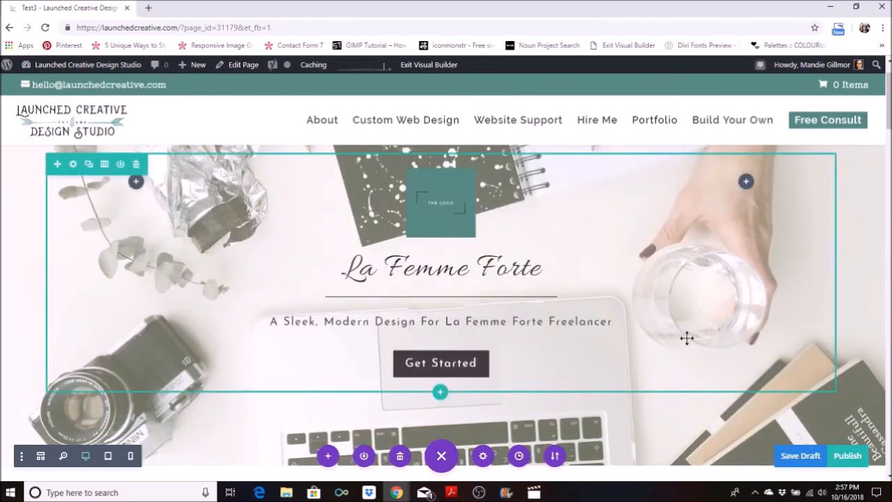